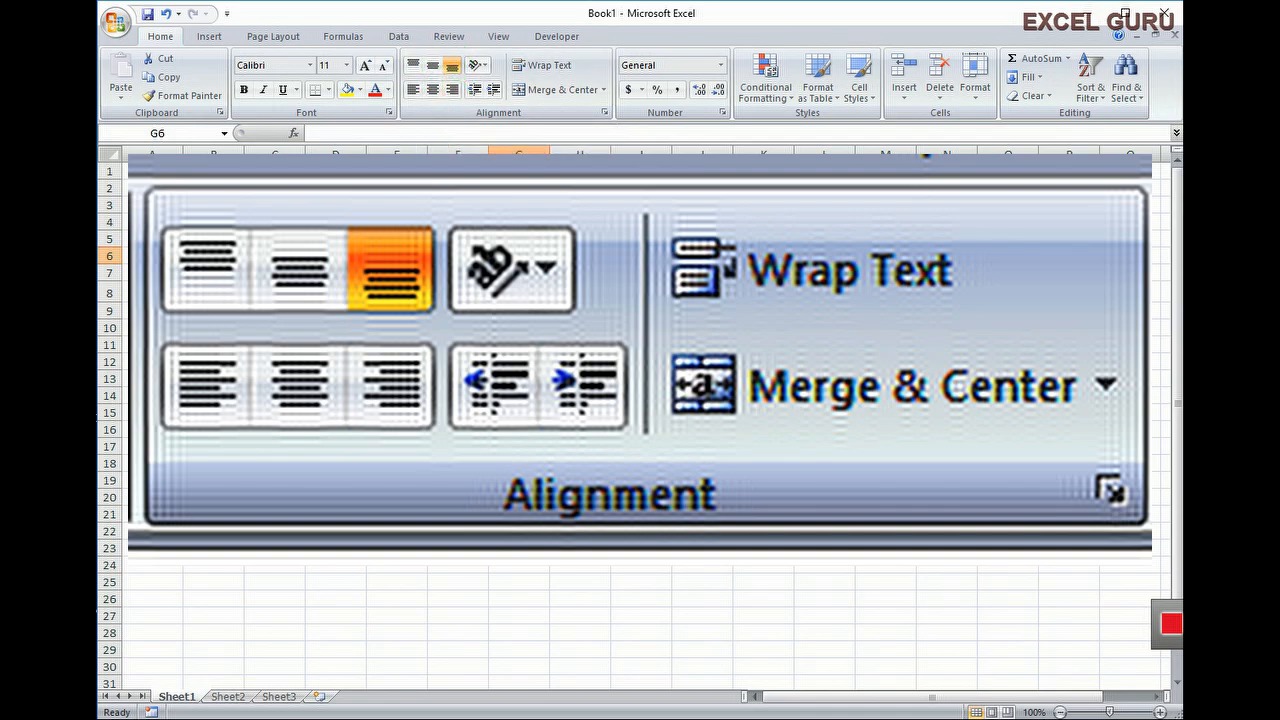
Increase the height of row 8 so its cells are taller than the text in C8.
left_click(275, 293)
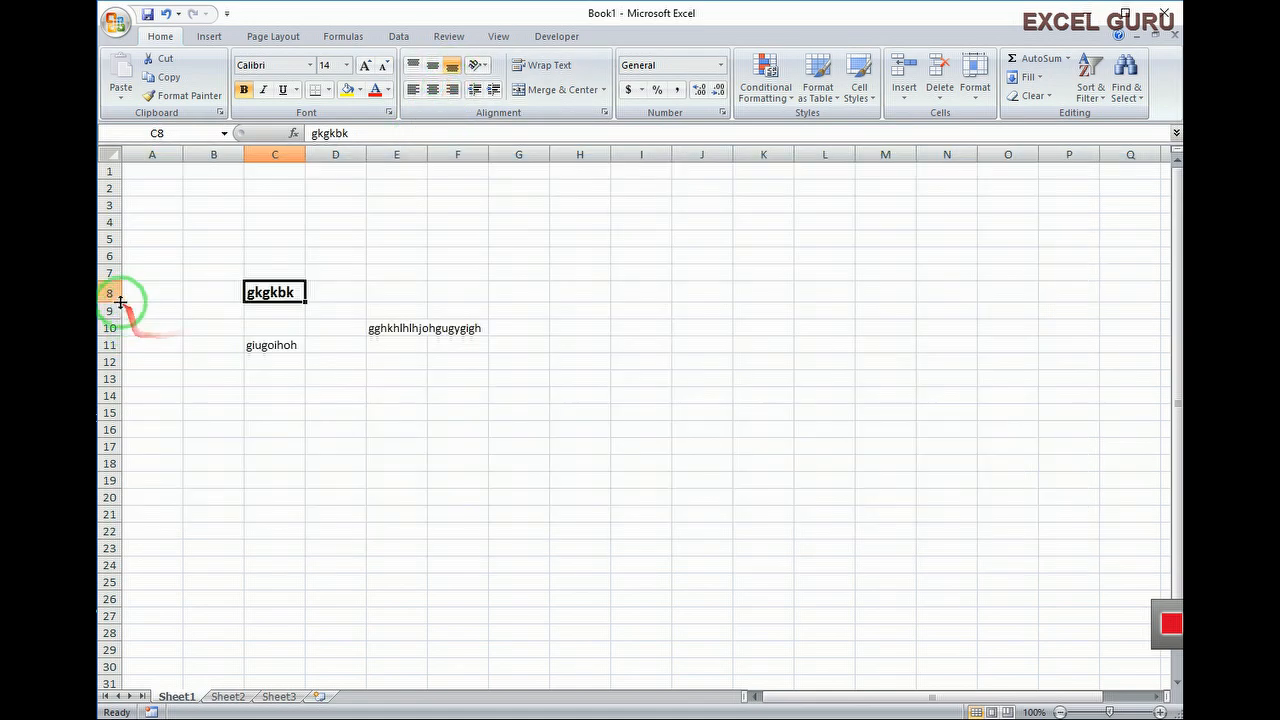
left_click_drag(114, 292, 121, 314)
left_click(457, 254)
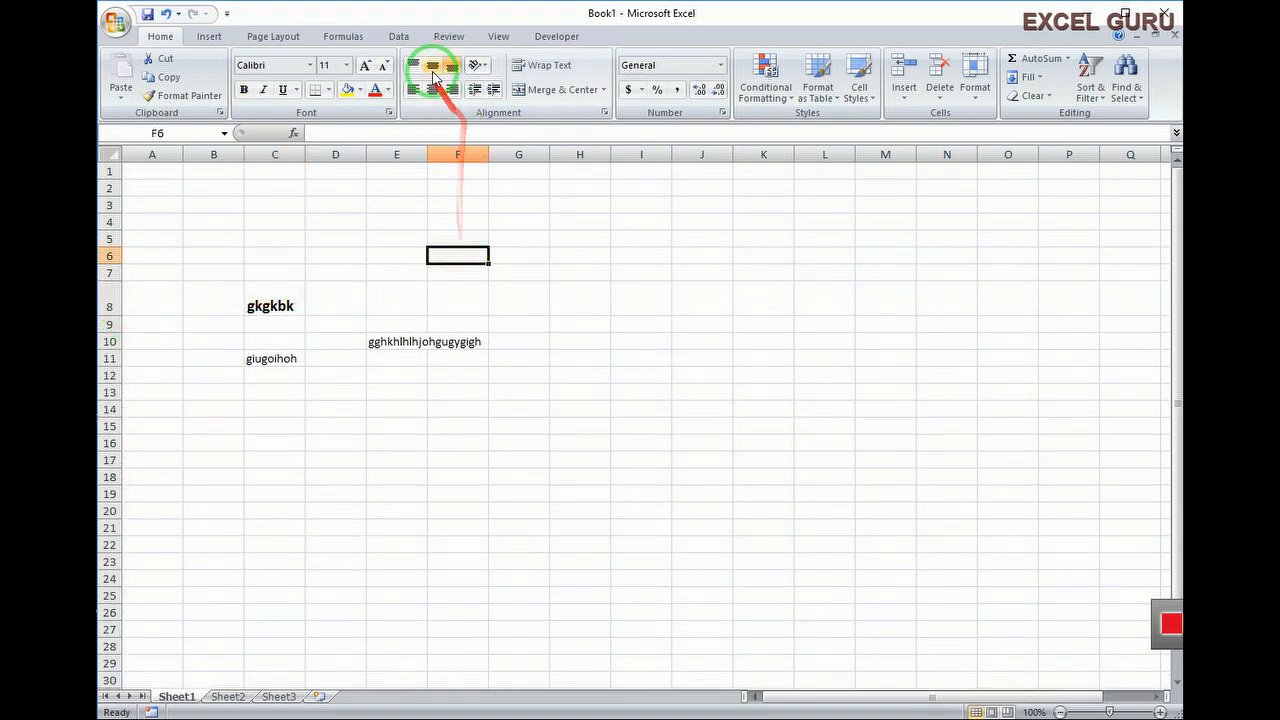
Align the text in C8 vertically to the middle, and after that to the top of the cell.
left_click(274, 305)
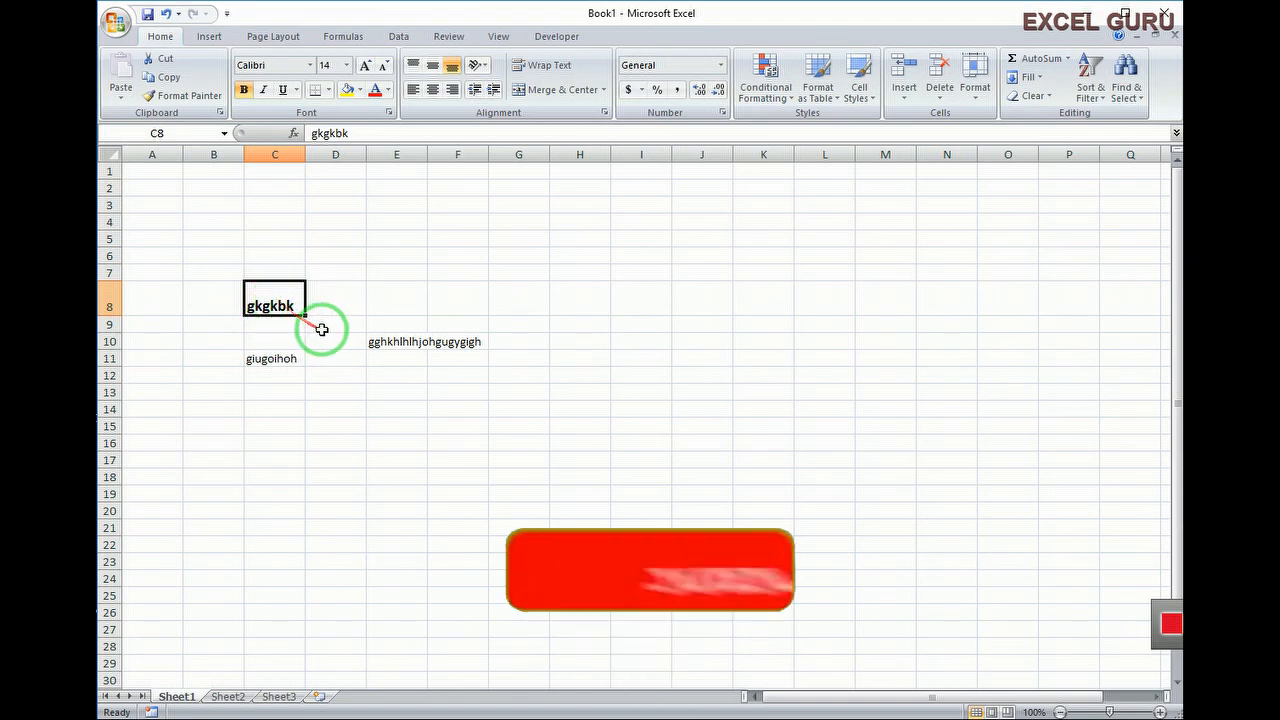
left_click(432, 65)
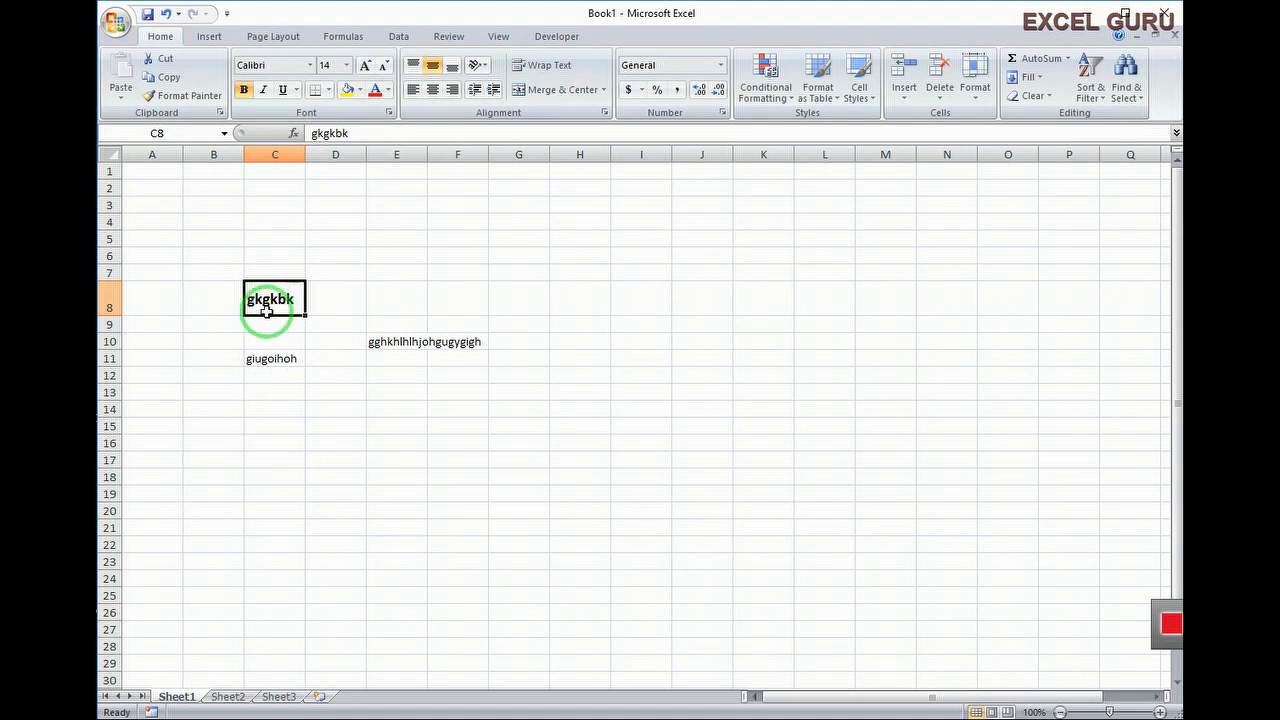
left_click(413, 64)
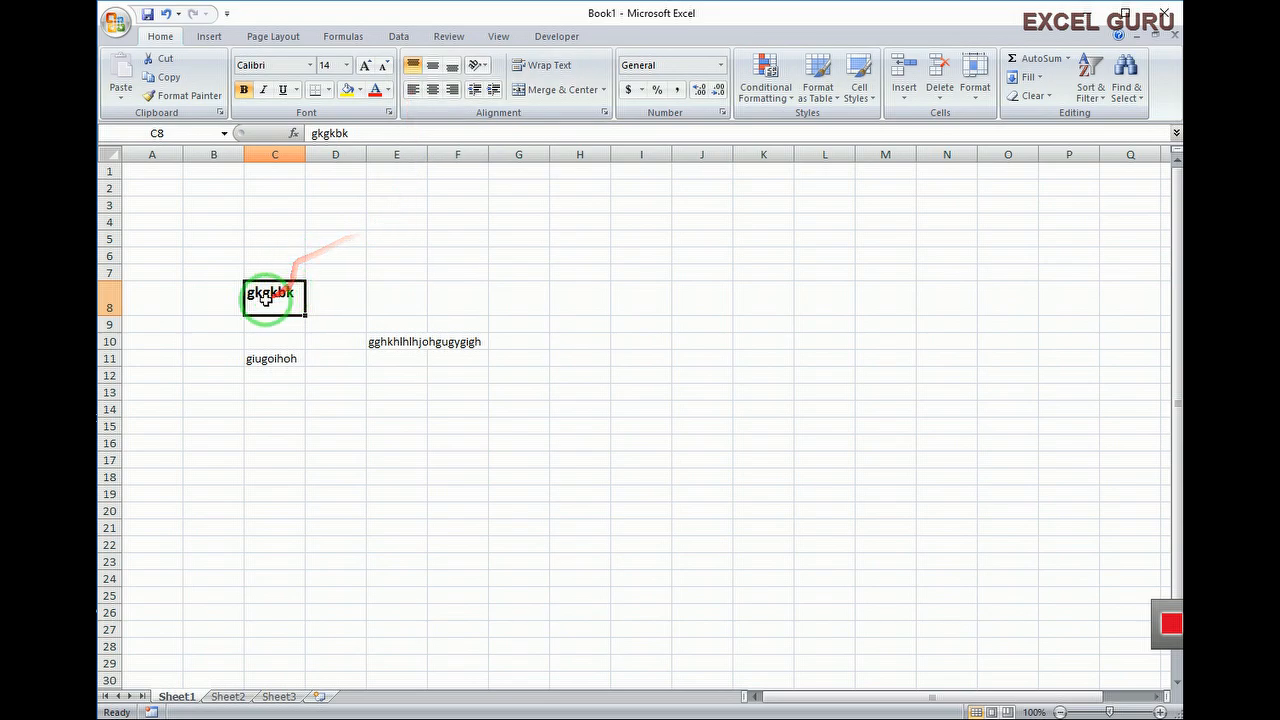
Middle-align the text in C8 vertically and try left, center and right horizontal alignment, ending on right.
left_click(417, 94)
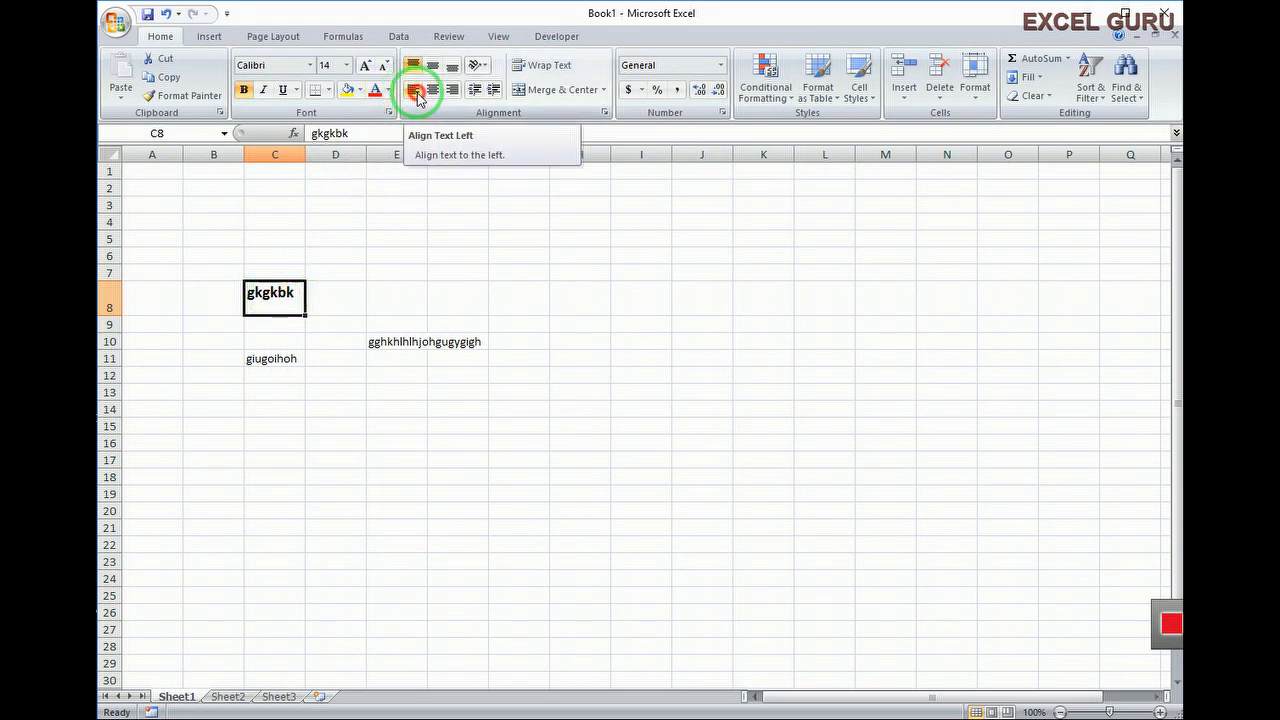
left_click(432, 66)
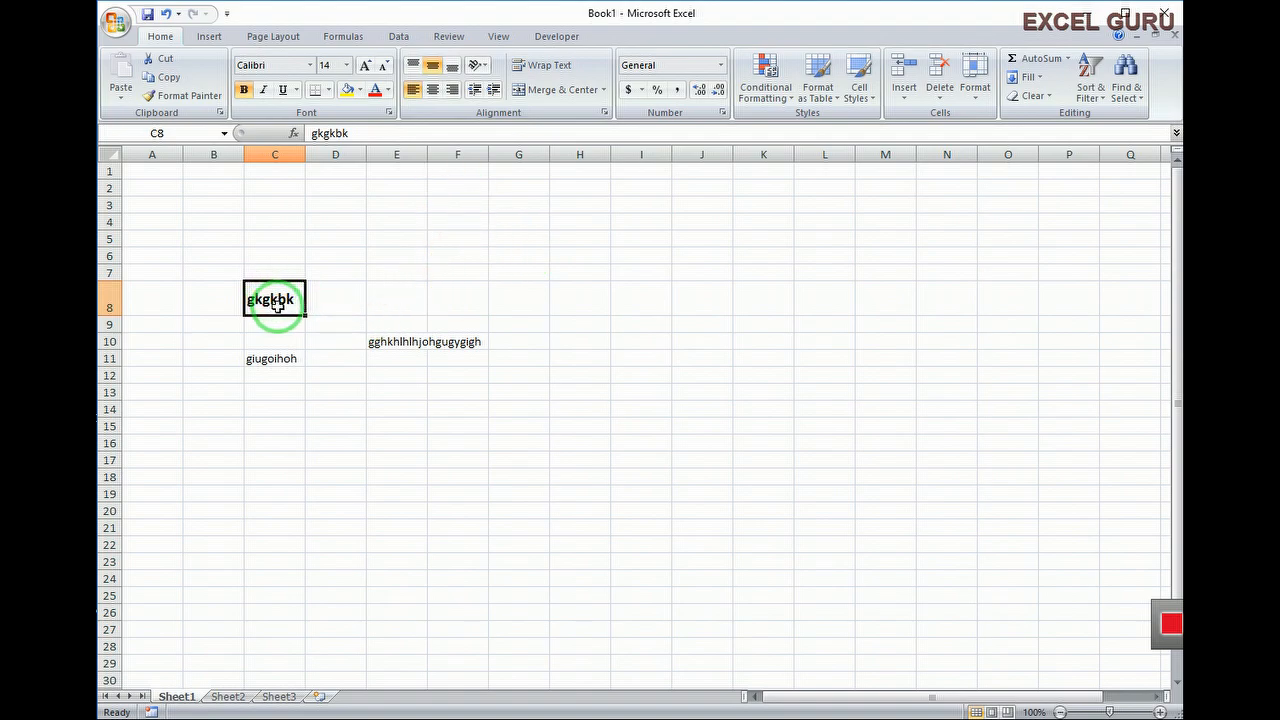
left_click(432, 90)
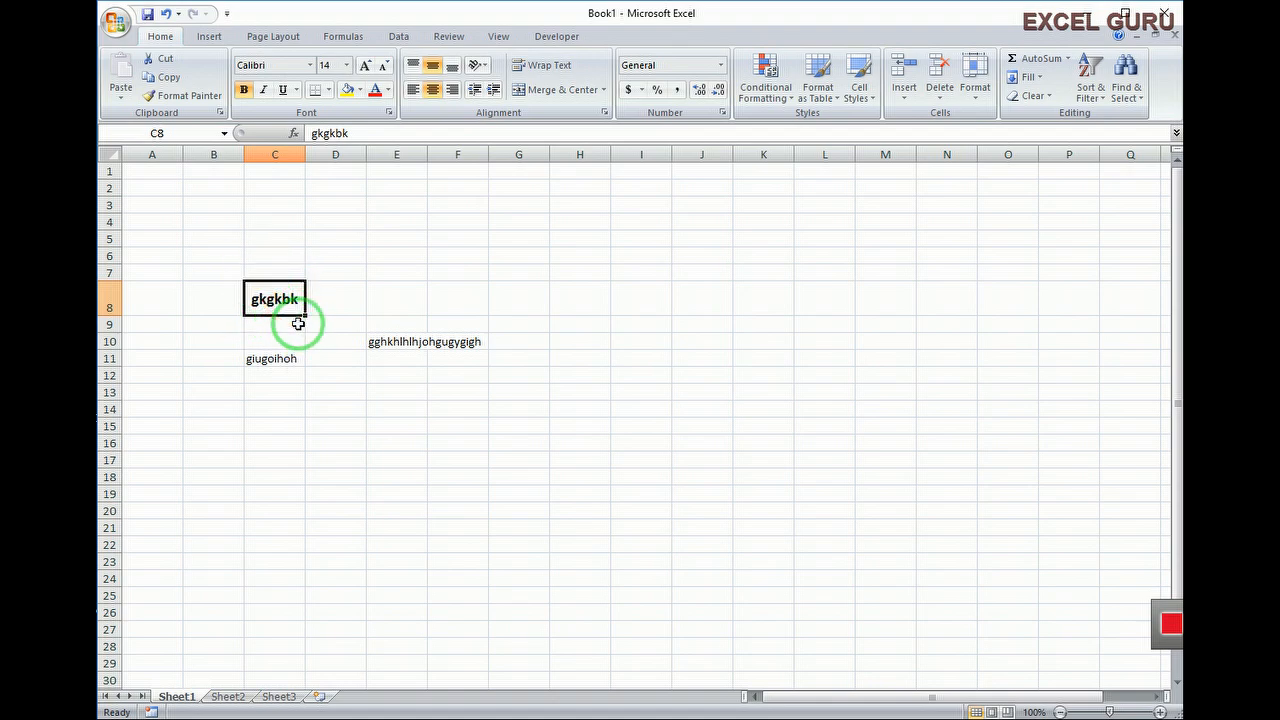
left_click(452, 89)
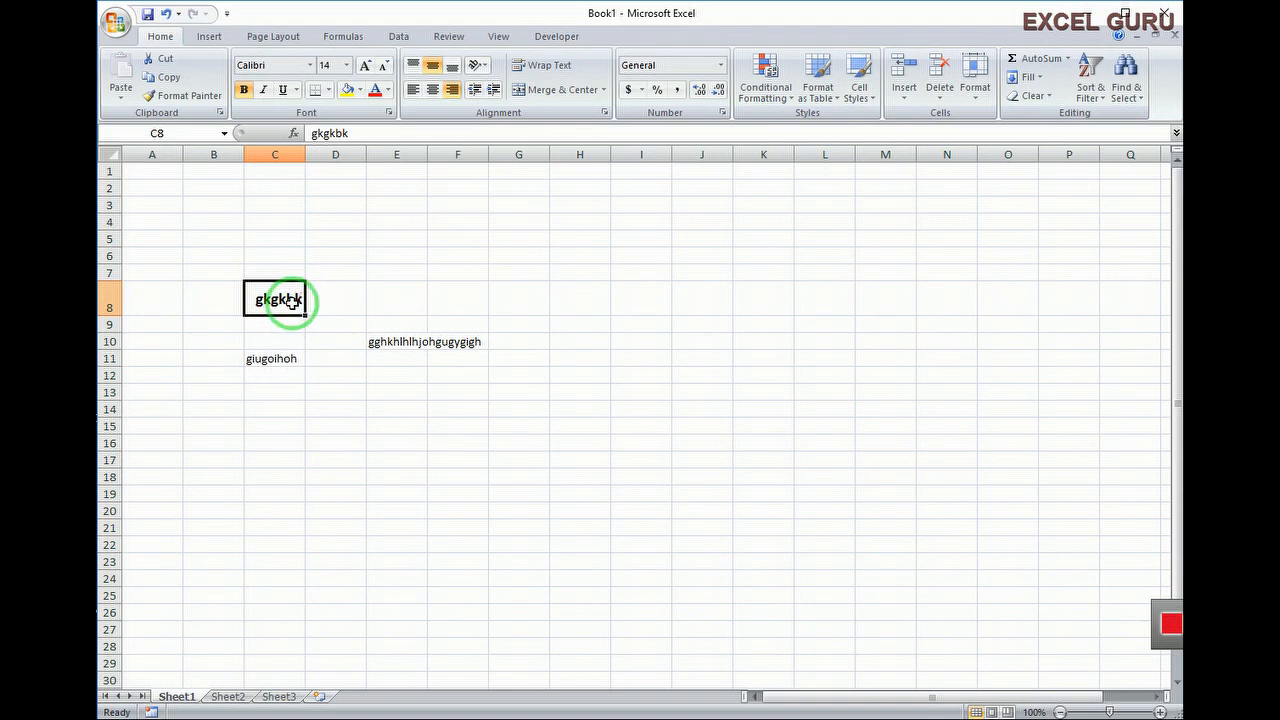
Angle the text in C8 counterclockwise and make row 8 taller to fit the slanted text.
left_click(478, 65)
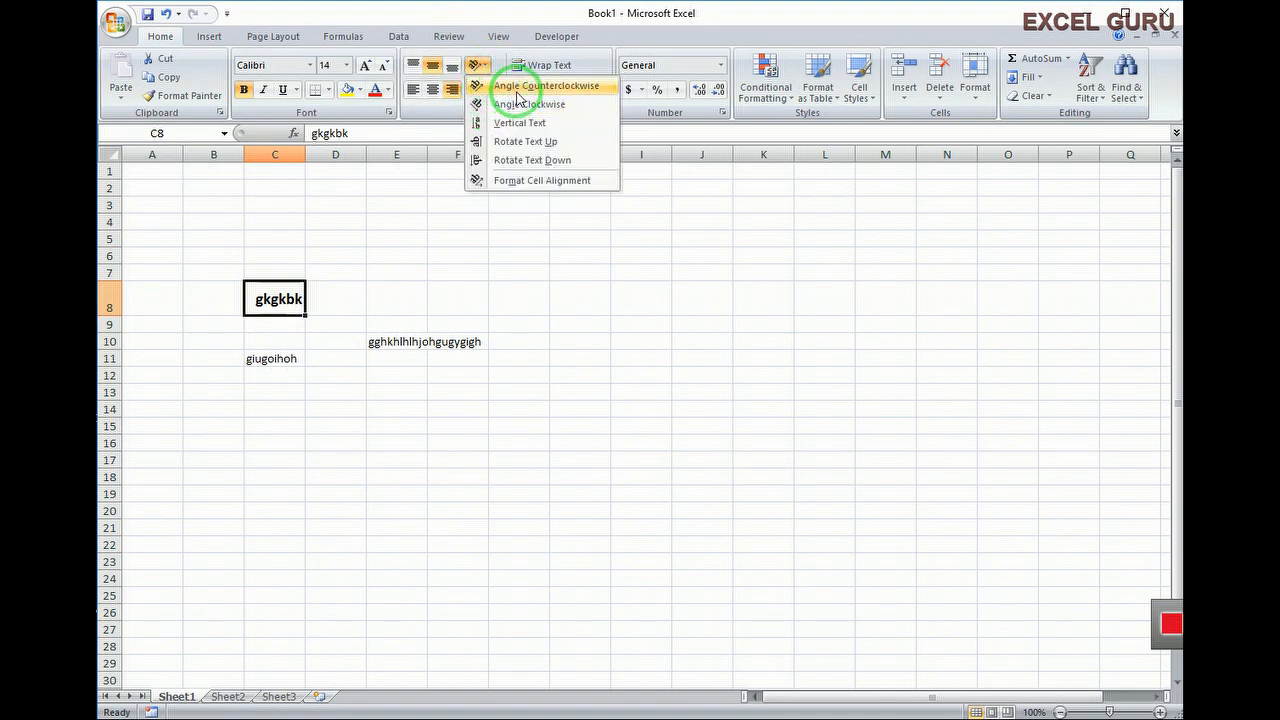
left_click(518, 90)
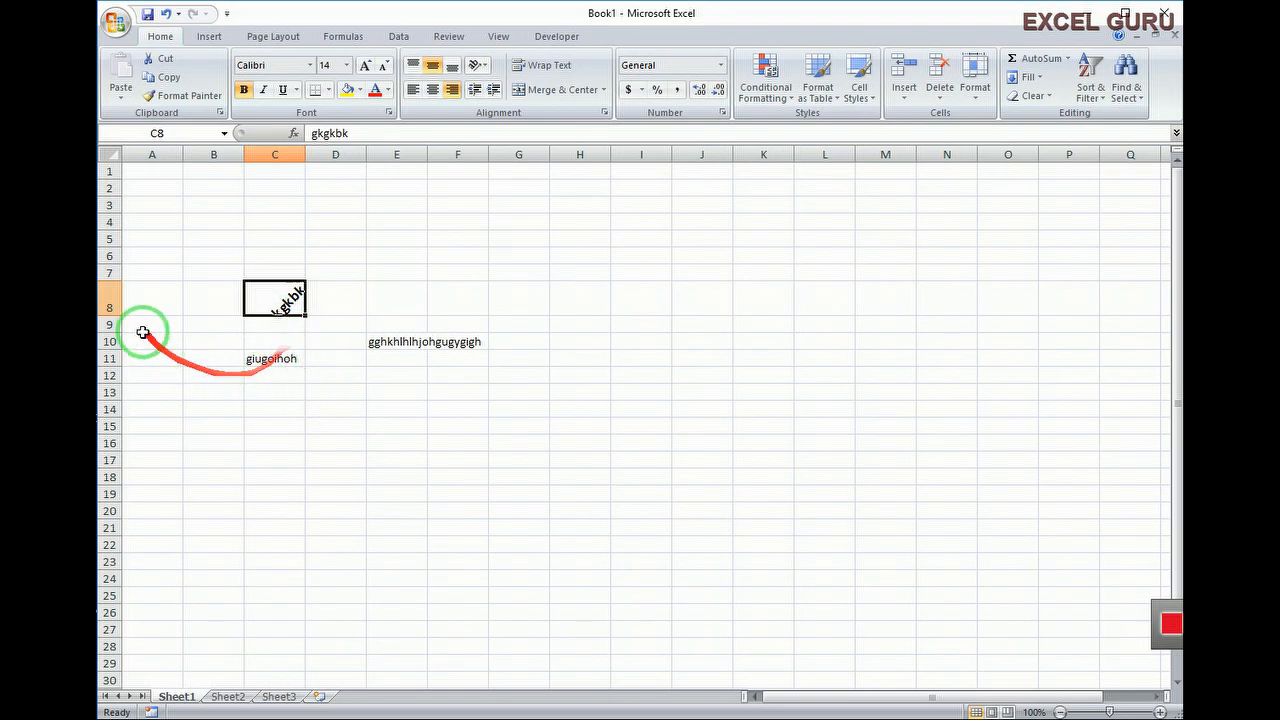
left_click_drag(107, 316, 106, 347)
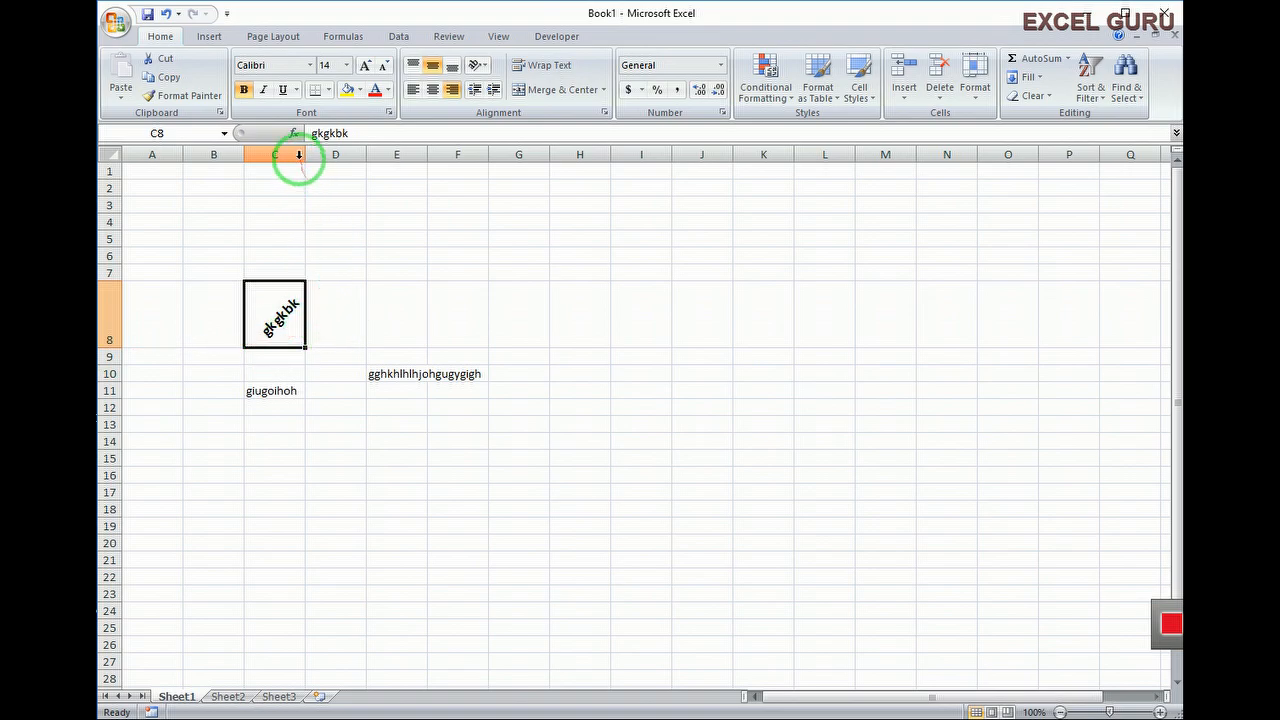
Widen column C to about 15.75 and increase the height of row 8 slightly more.
left_click_drag(302, 155, 347, 155)
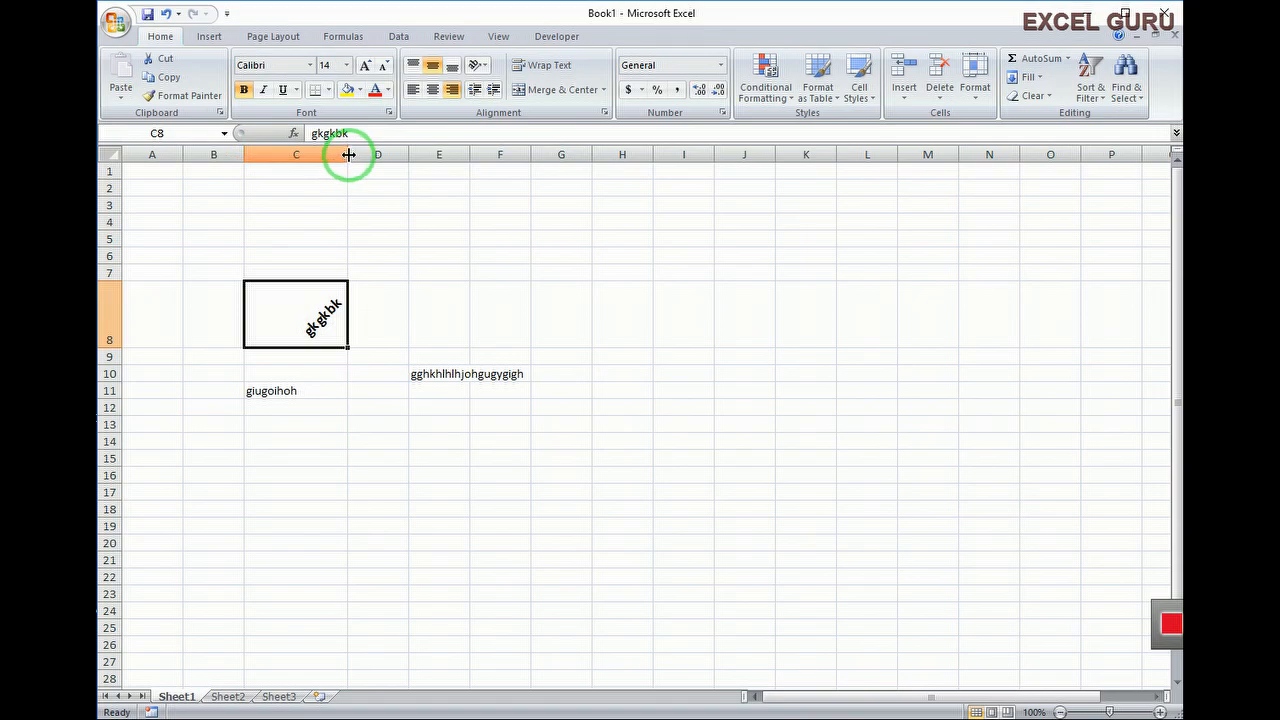
left_click_drag(348, 155, 355, 155)
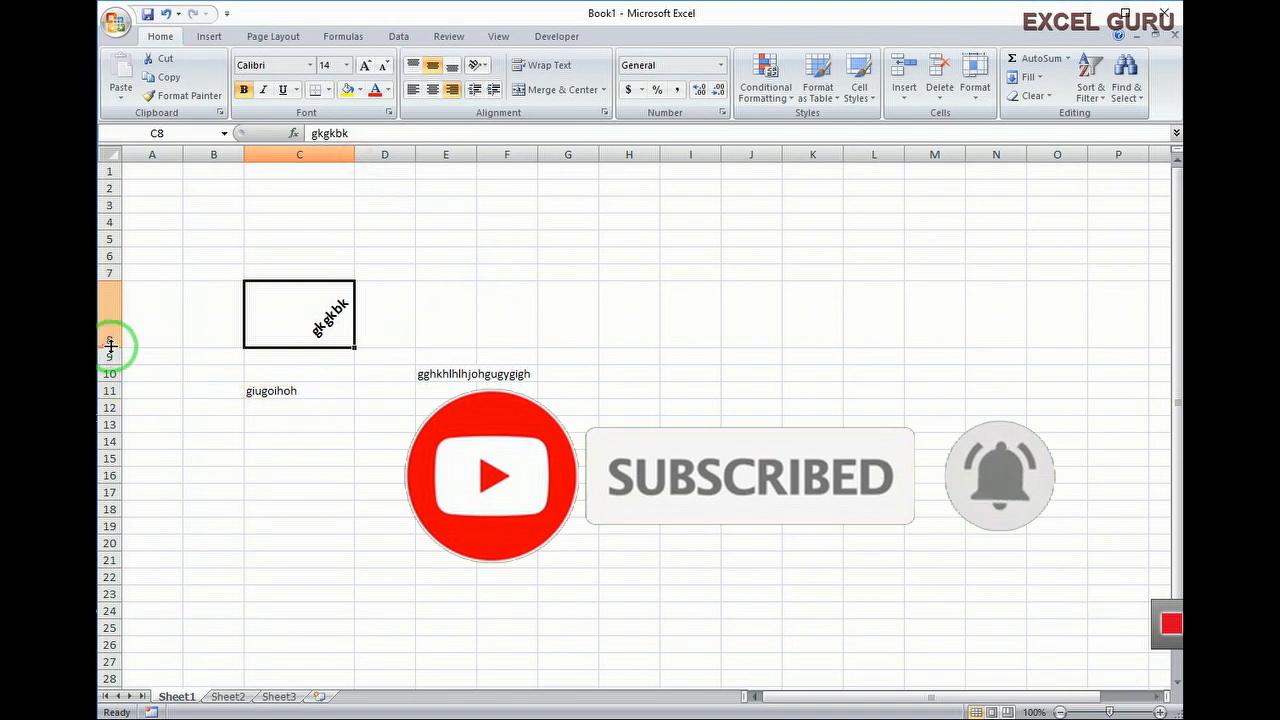
left_click_drag(111, 346, 113, 357)
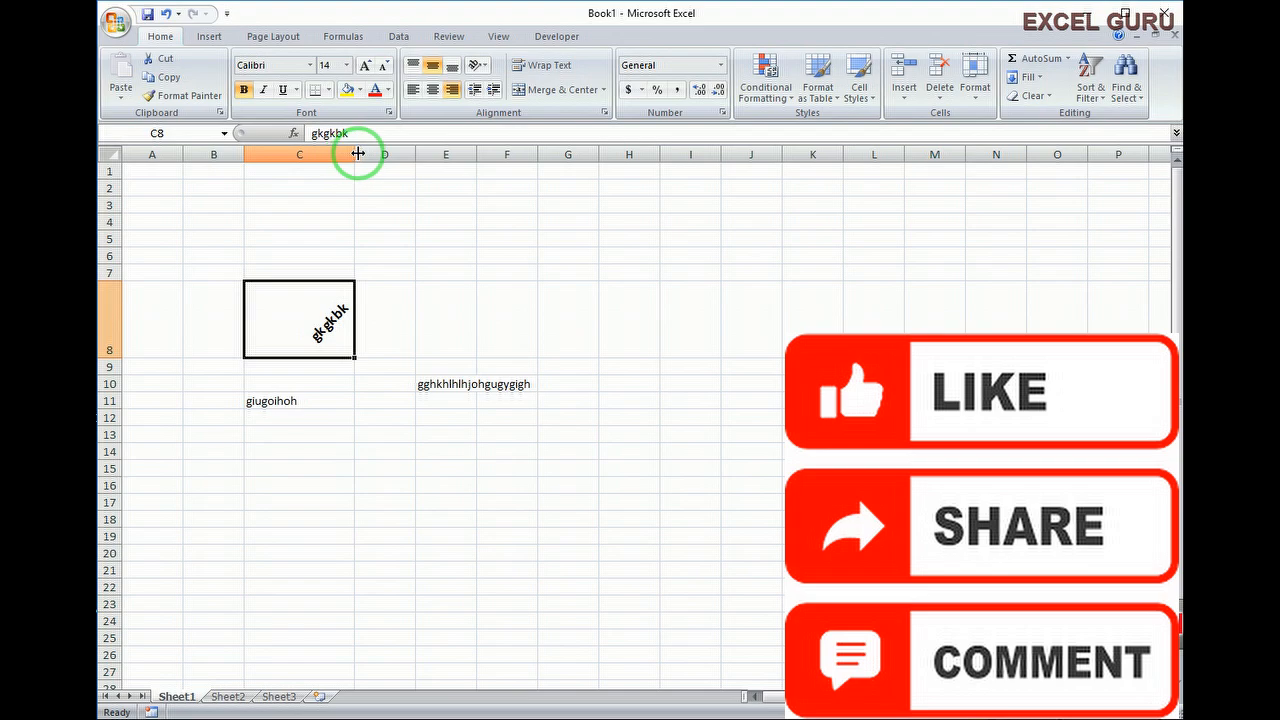
left_click_drag(358, 153, 363, 153)
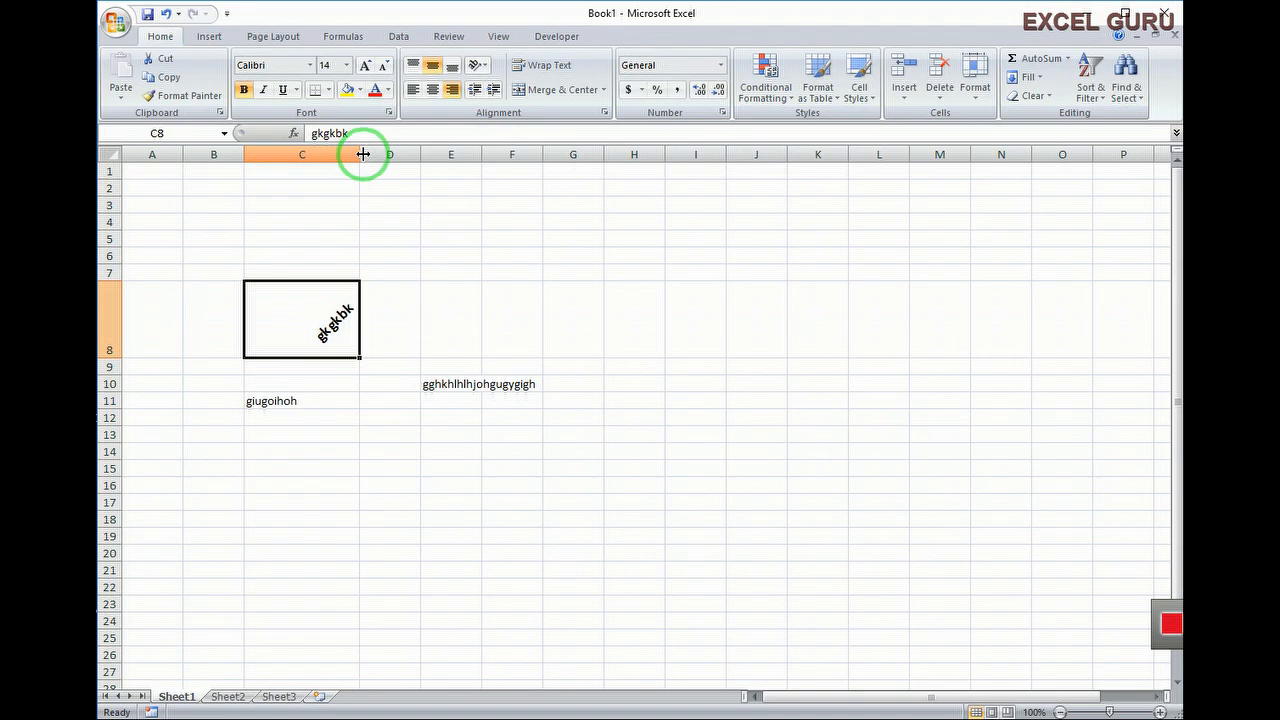
mouse_move(363, 154)
left_mouse_down()
mouse_move(337, 155)
mouse_move(359, 158)
left_mouse_up()
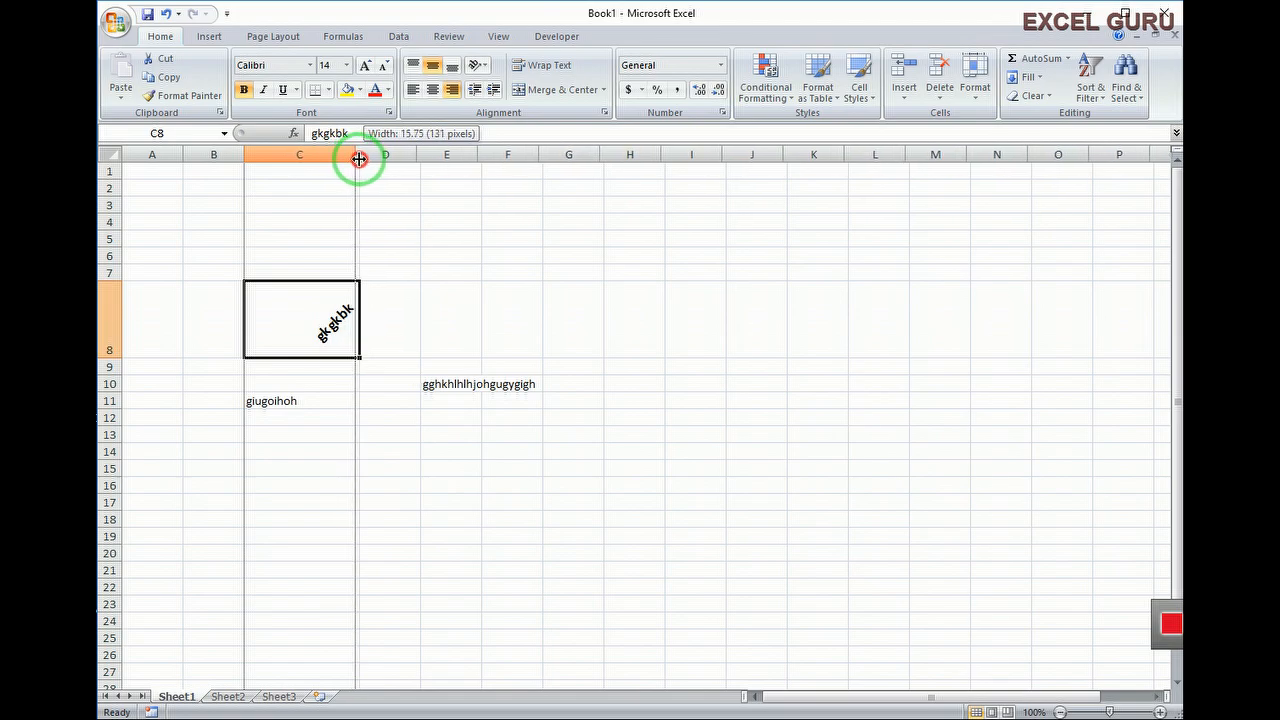
left_click_drag(359, 158, 355, 157)
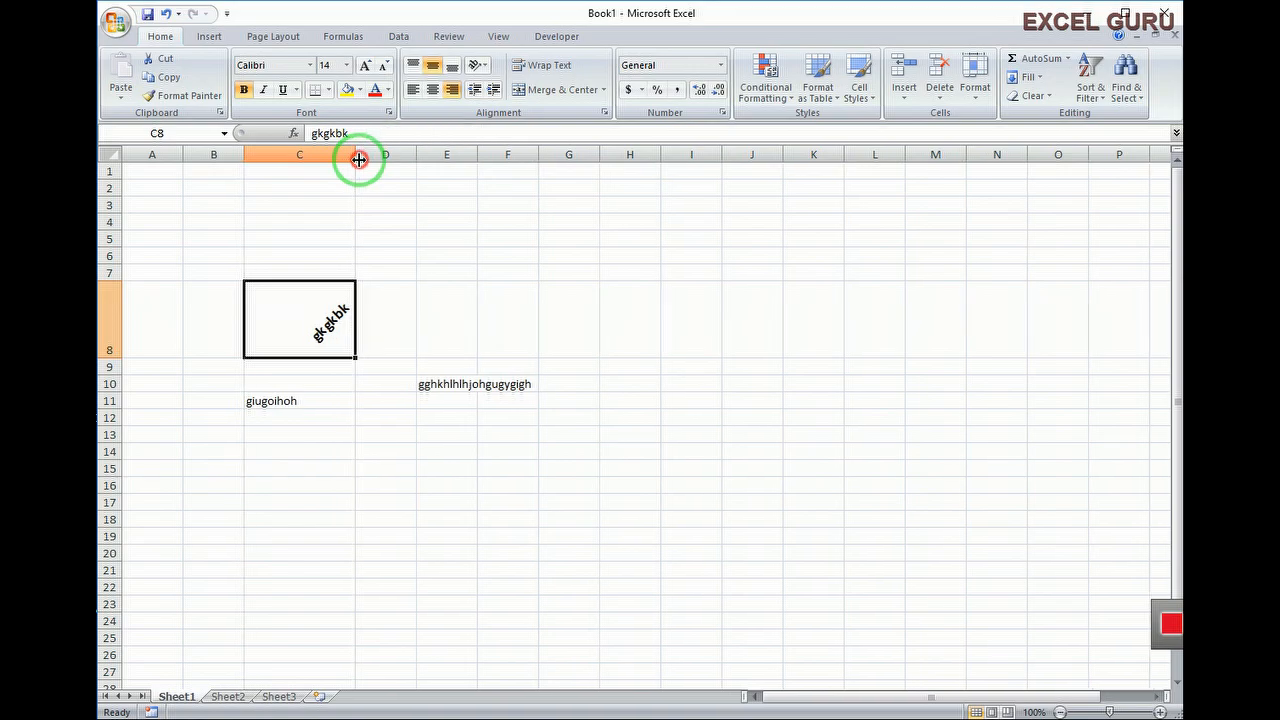
Center the angled text in C8 horizontally.
left_click(382, 204)
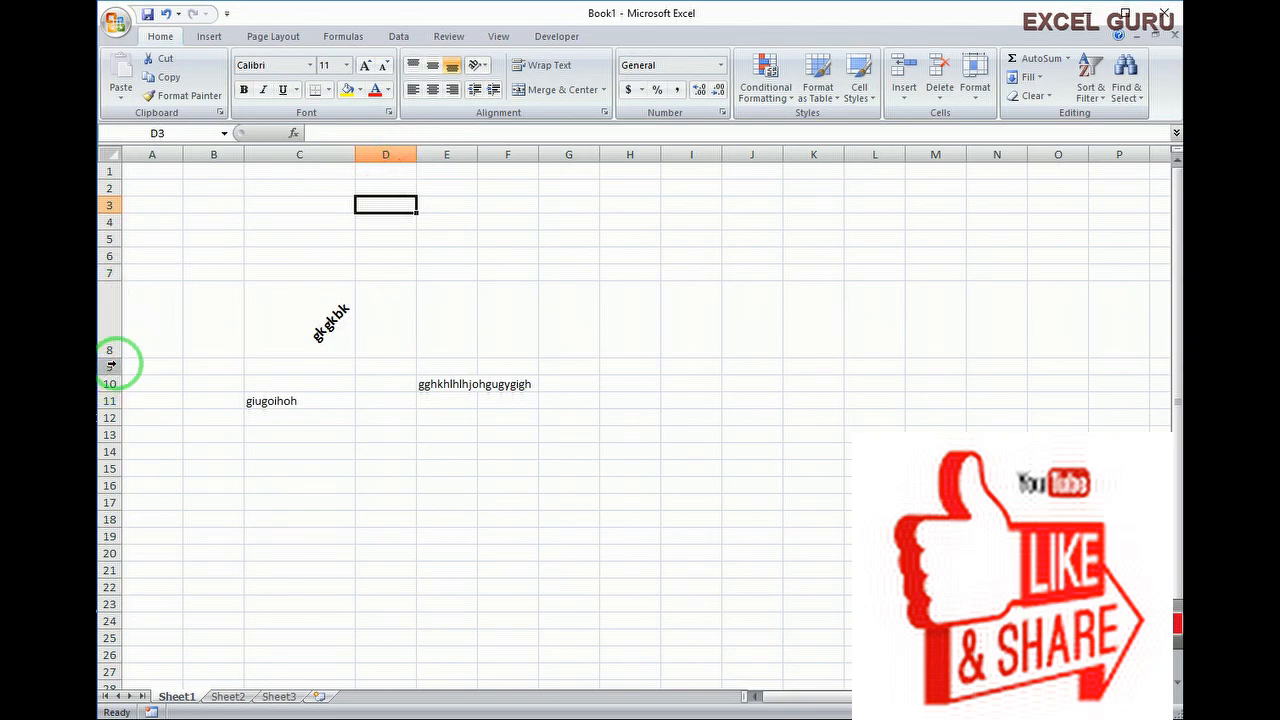
left_click(300, 315)
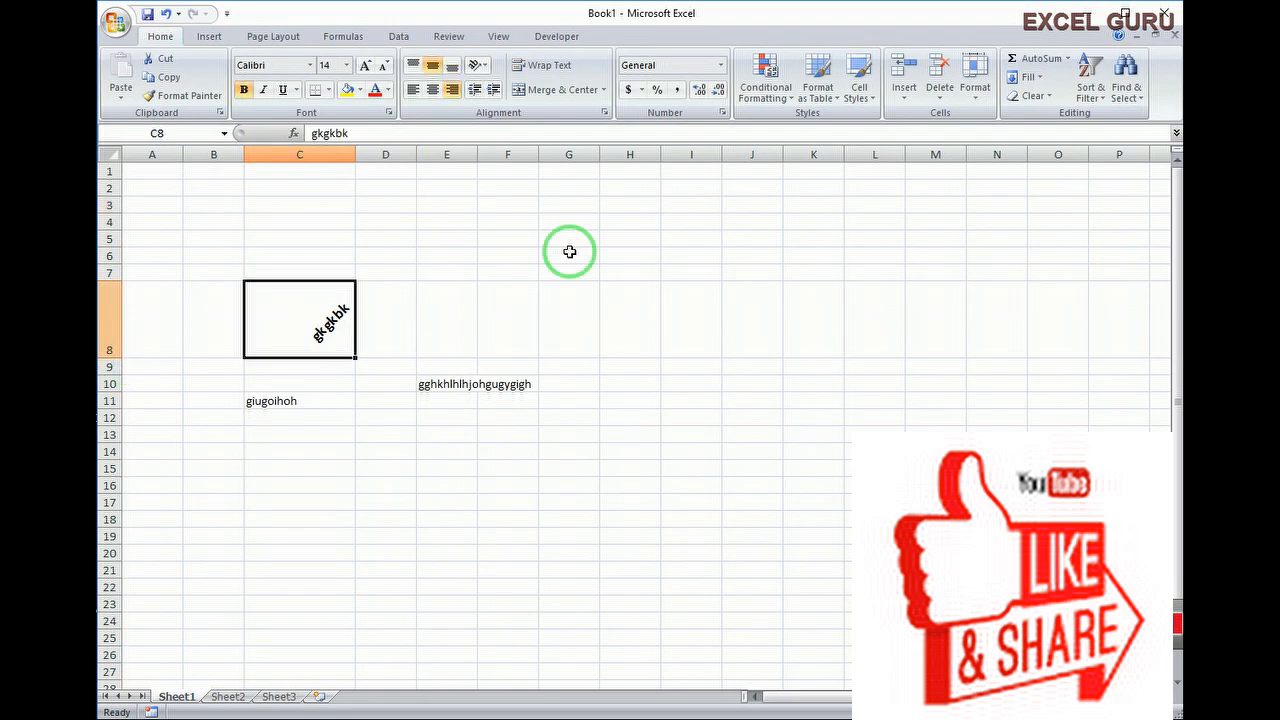
left_click(430, 91)
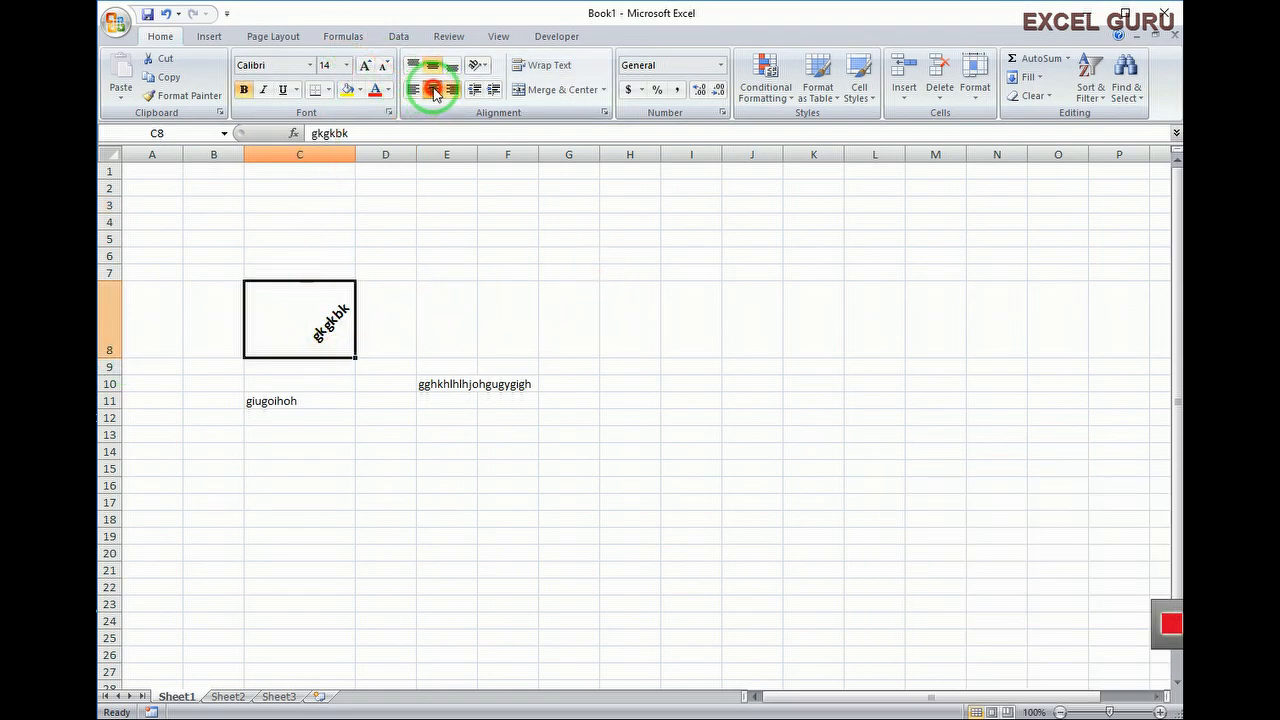
left_click(285, 319)
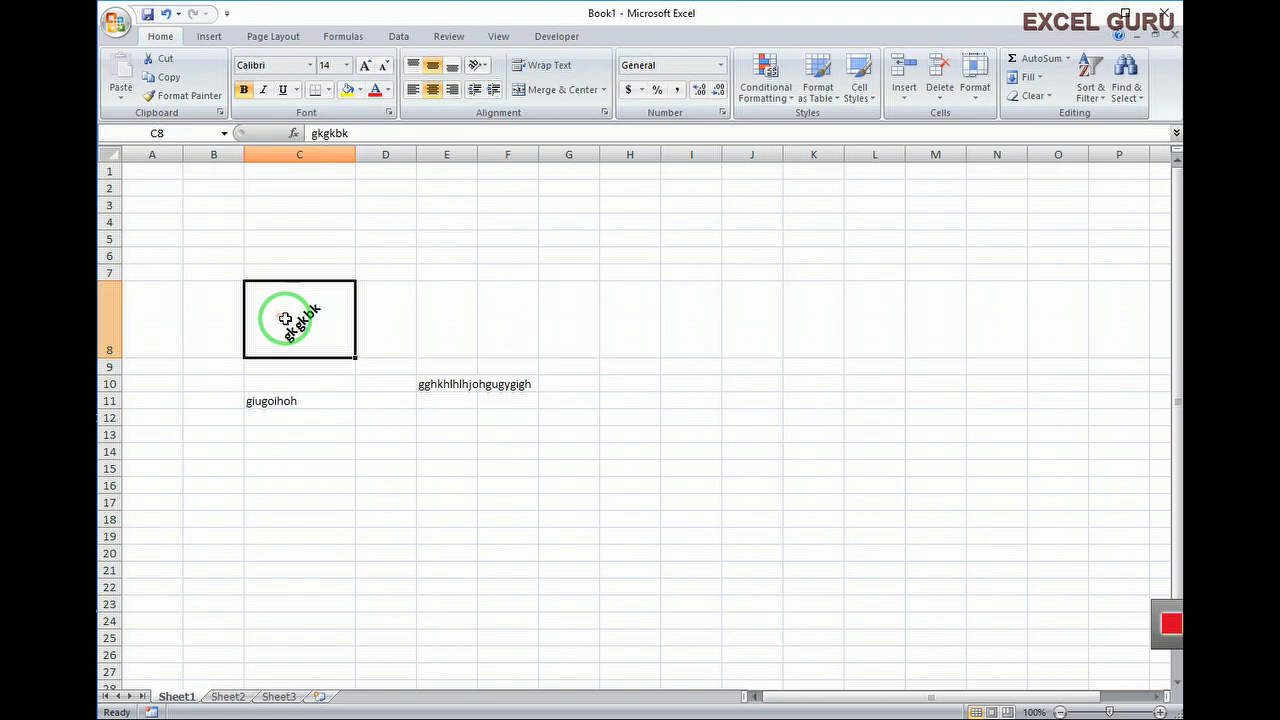
Try the Angle Clockwise, Vertical Text, Rotate Text Up and Rotate Text Down orientations on the text in C8.
left_click(481, 65)
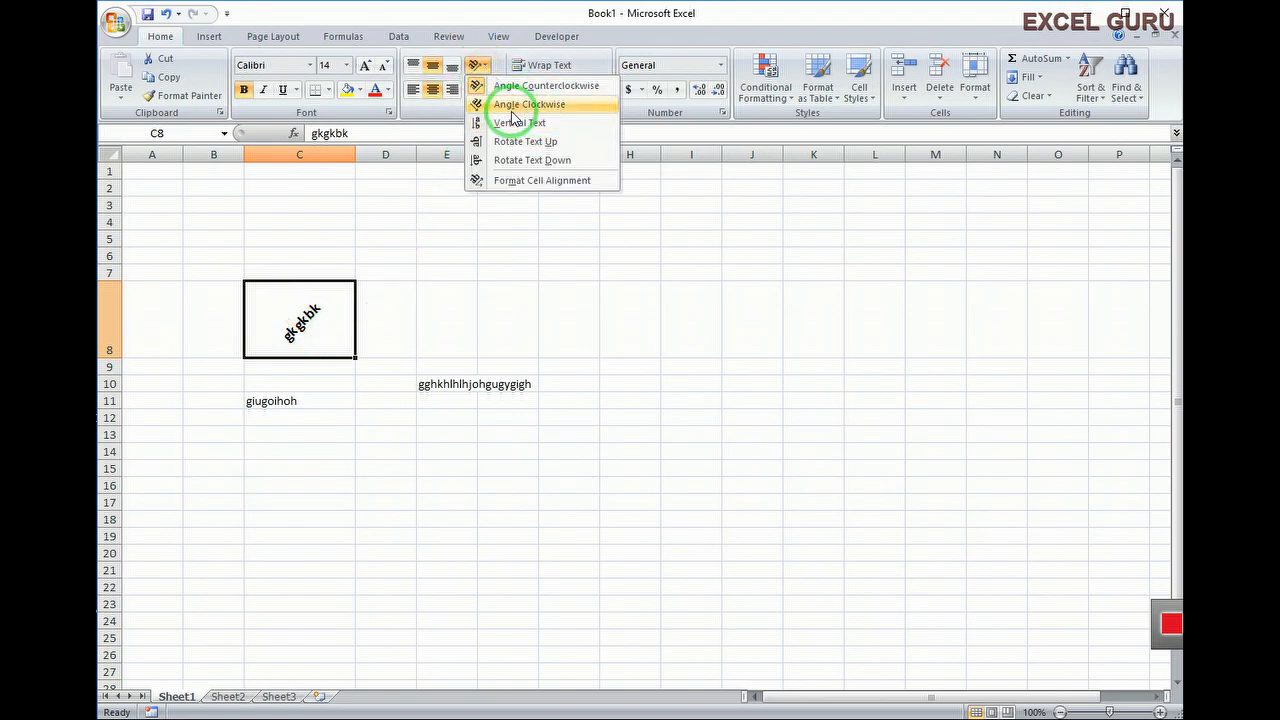
left_click(512, 106)
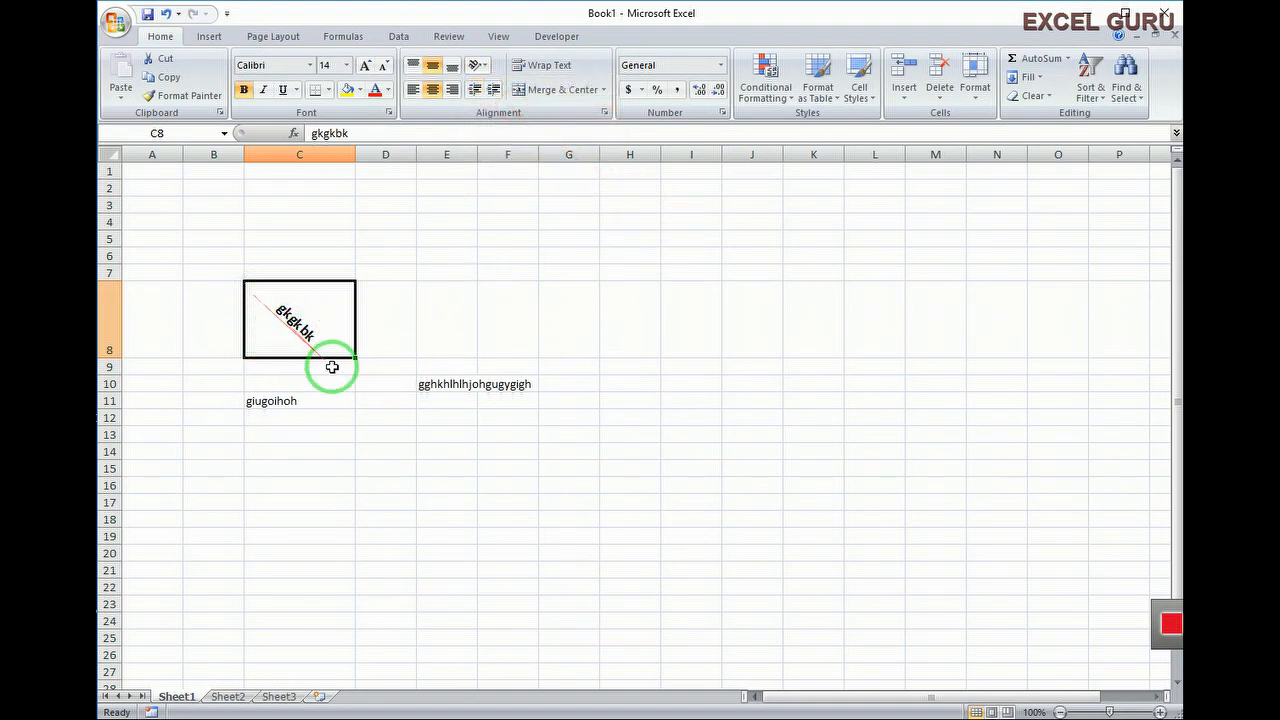
left_click(477, 65)
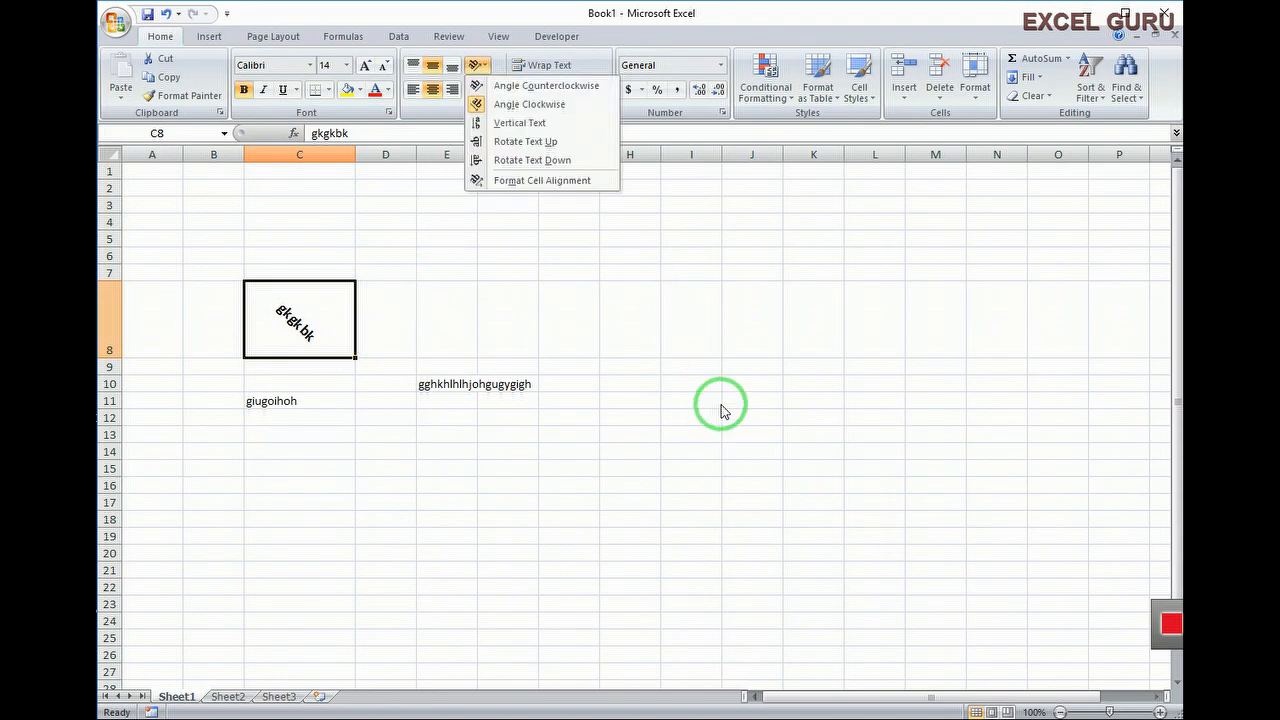
left_click(521, 124)
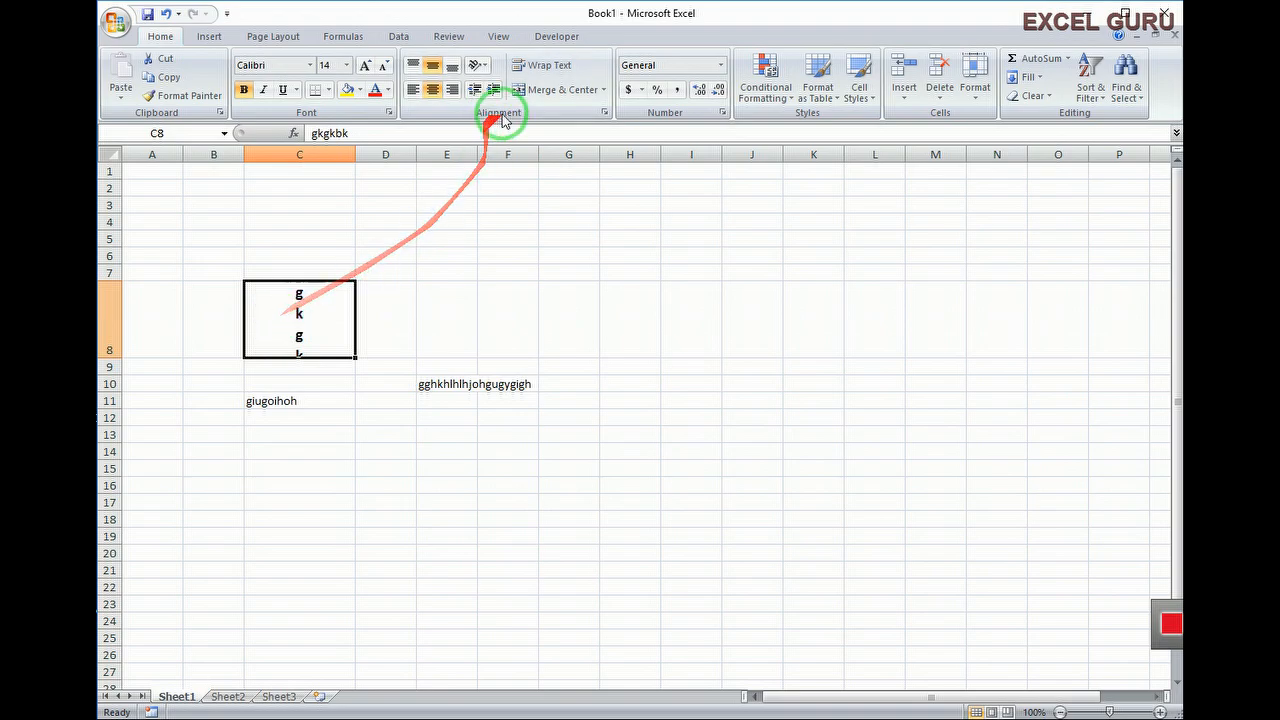
left_click(477, 65)
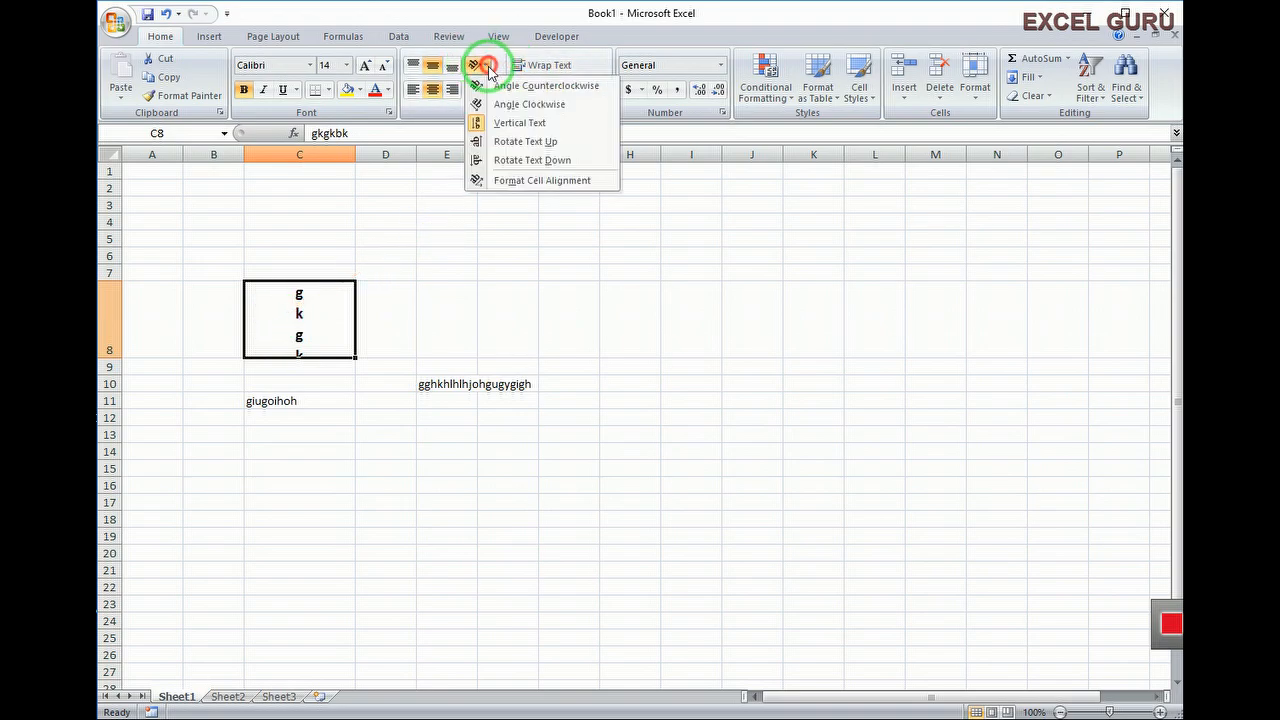
left_click(525, 141)
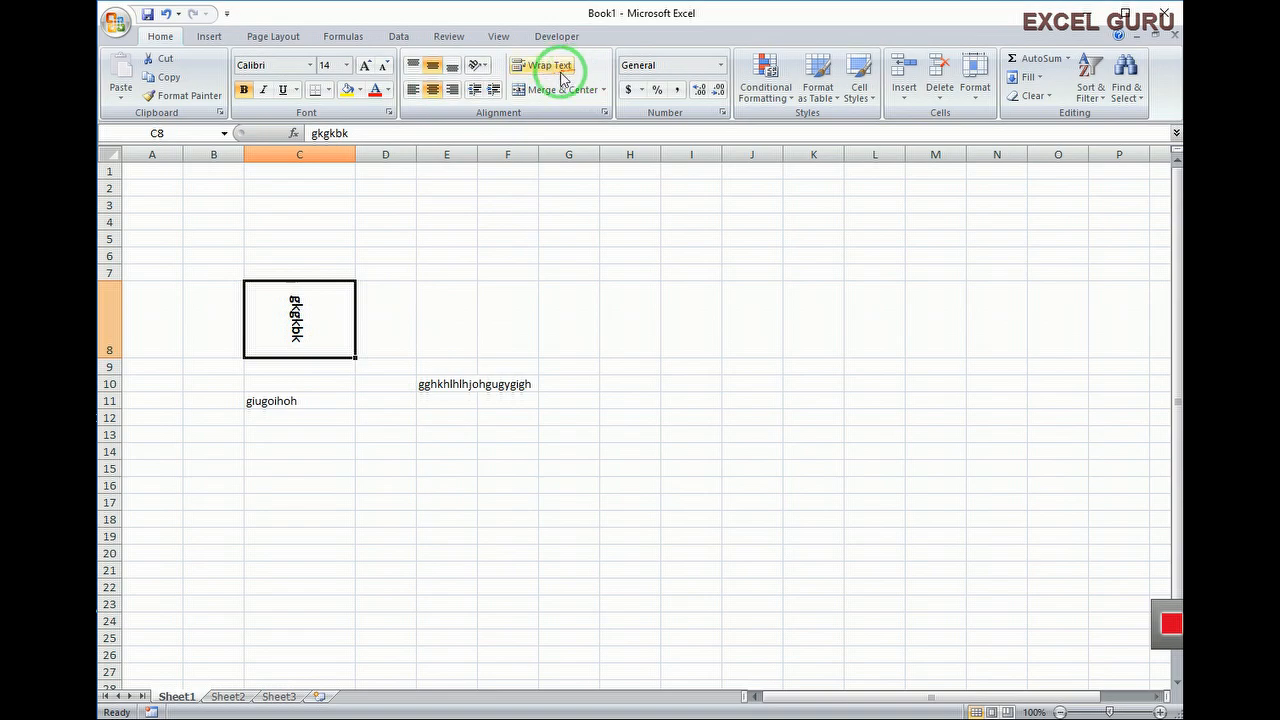
View the cell alignment format settings for C8 and close them without applying changes.
left_click(485, 65)
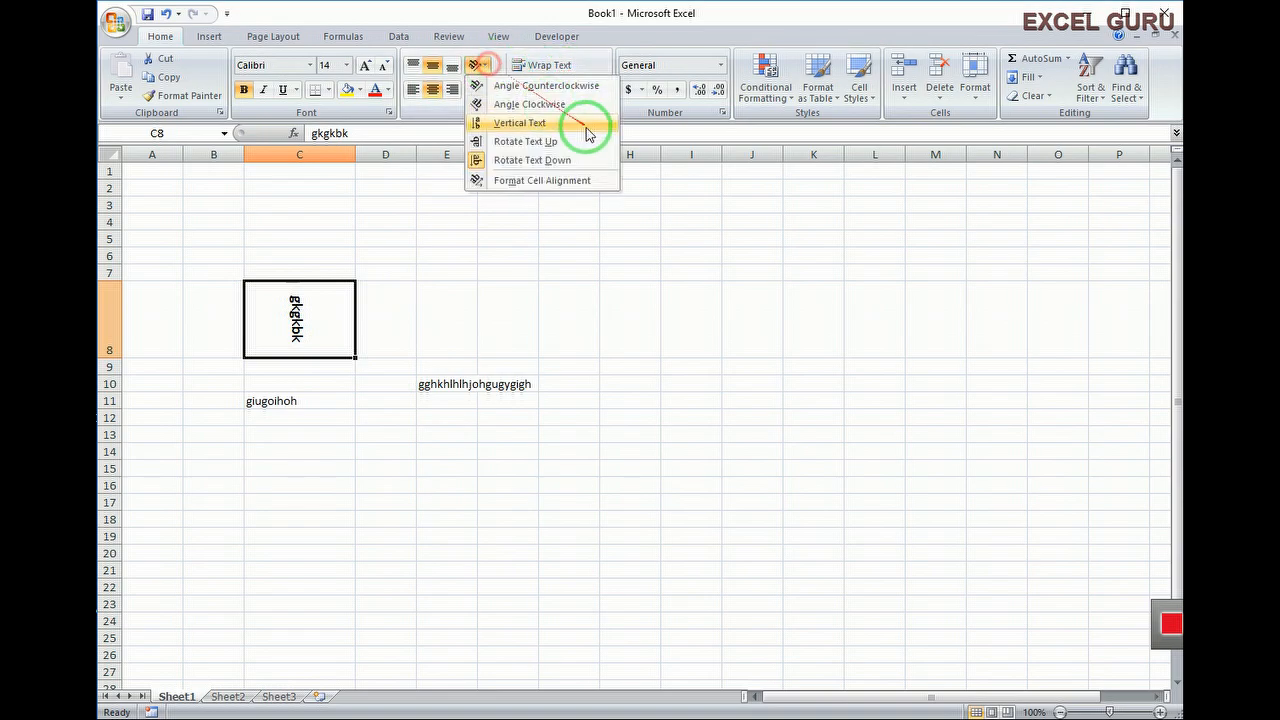
left_click(534, 182)
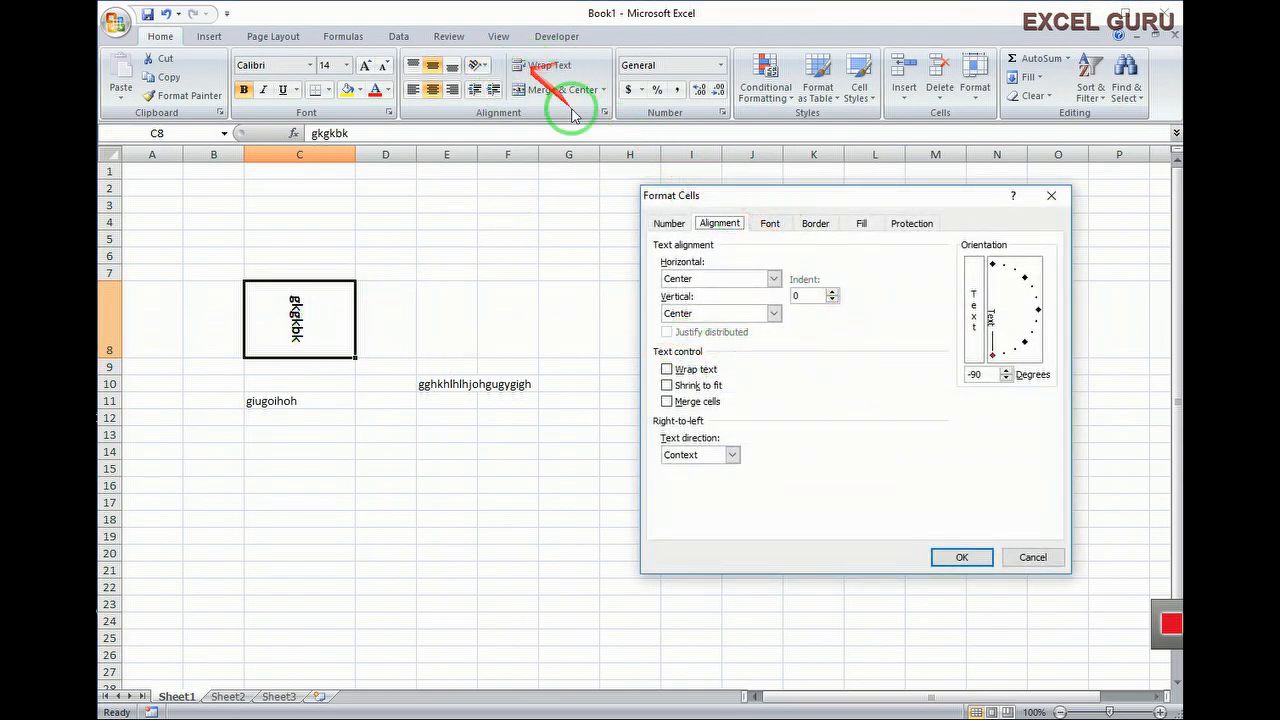
left_click(1036, 560)
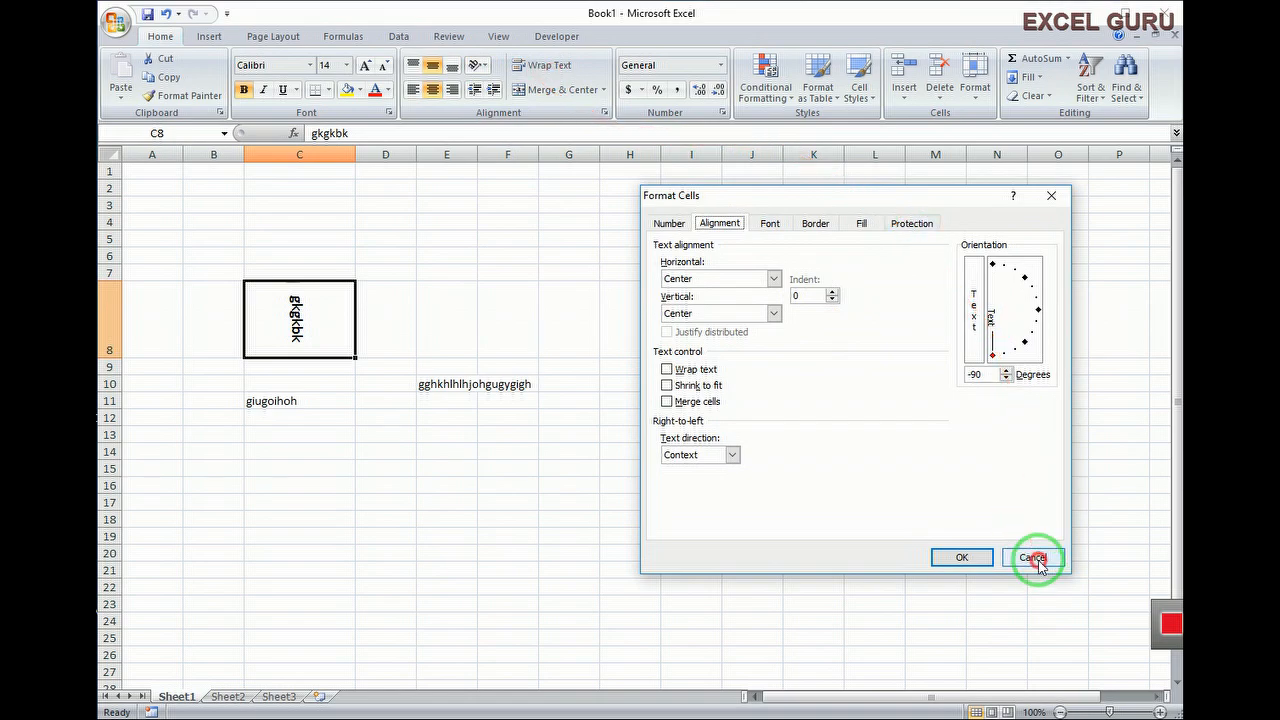
Set the orientation of the text in C8 back to horizontal through the cell alignment format settings.
left_click(488, 67)
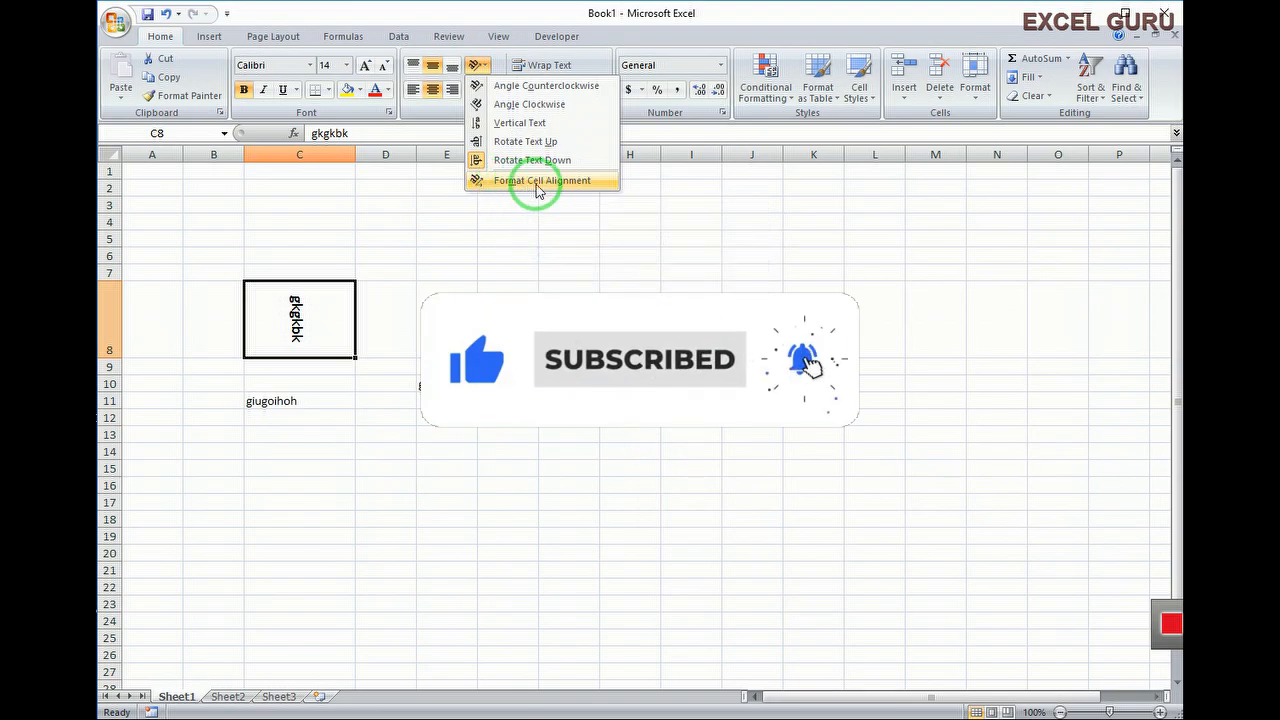
left_click(537, 185)
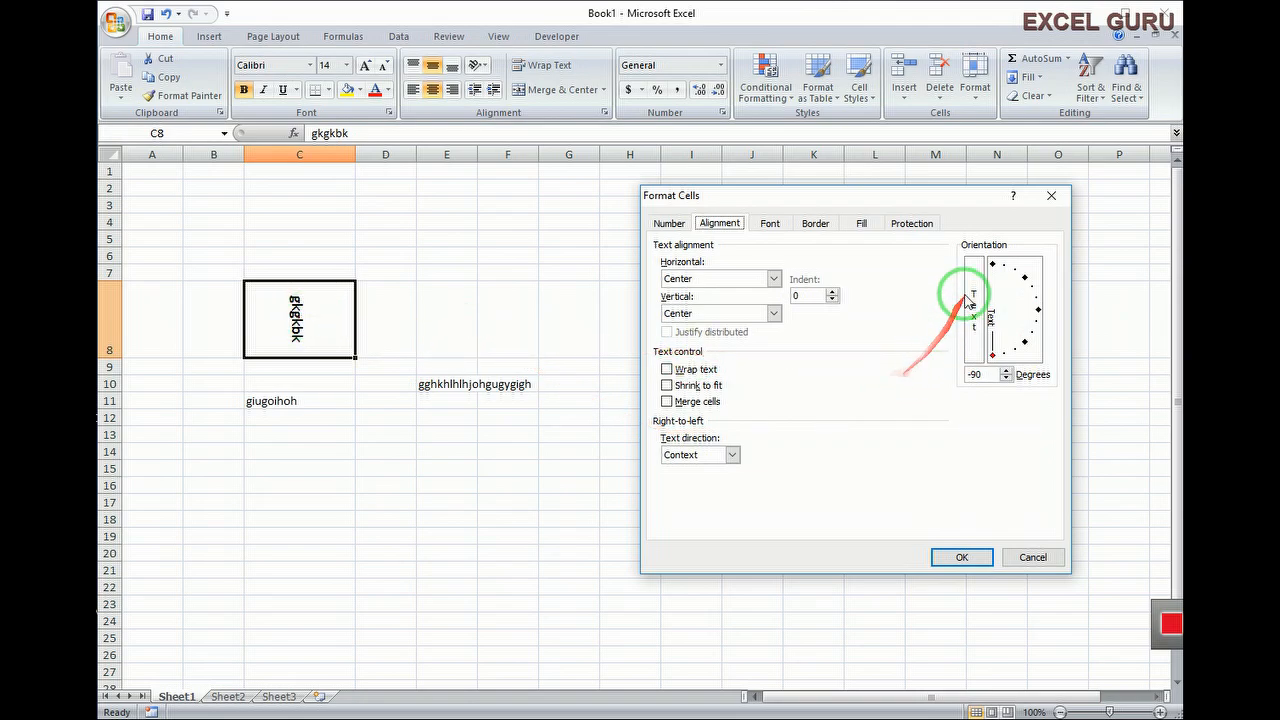
left_click(1039, 312)
left_click(962, 556)
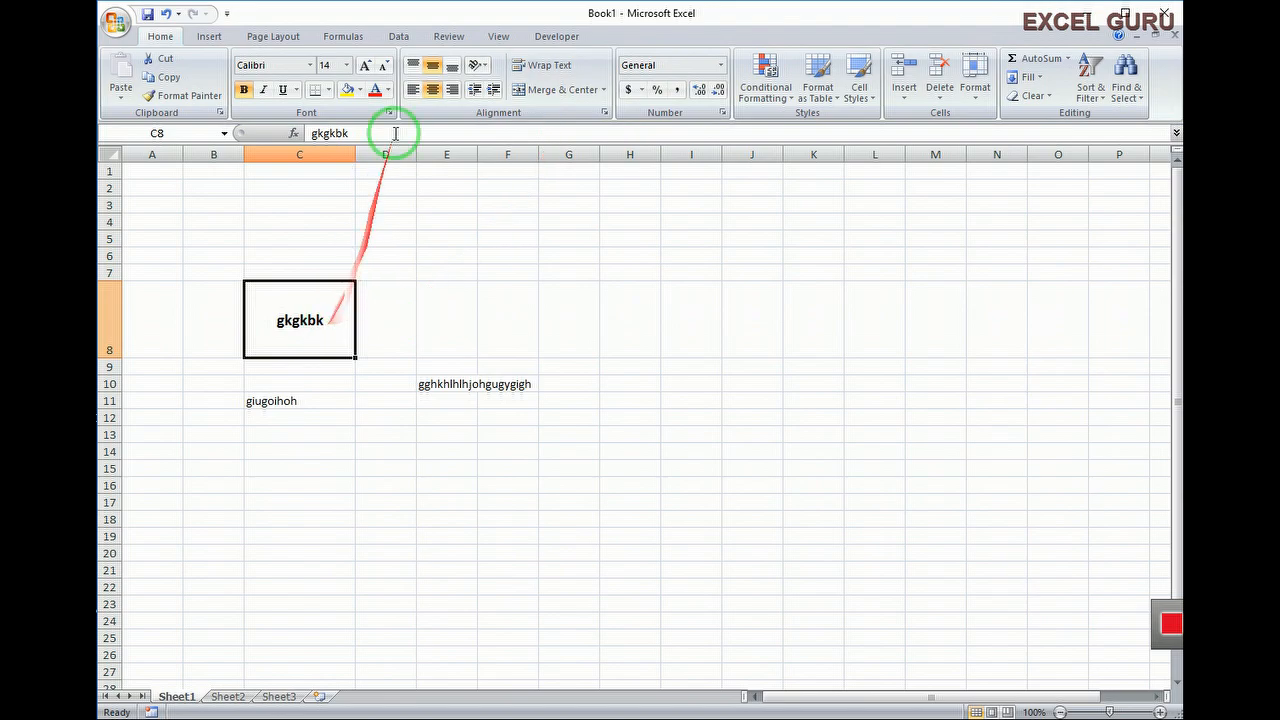
Set the text orientation in C8 to 90 degrees through the cell alignment format settings.
left_click(487, 64)
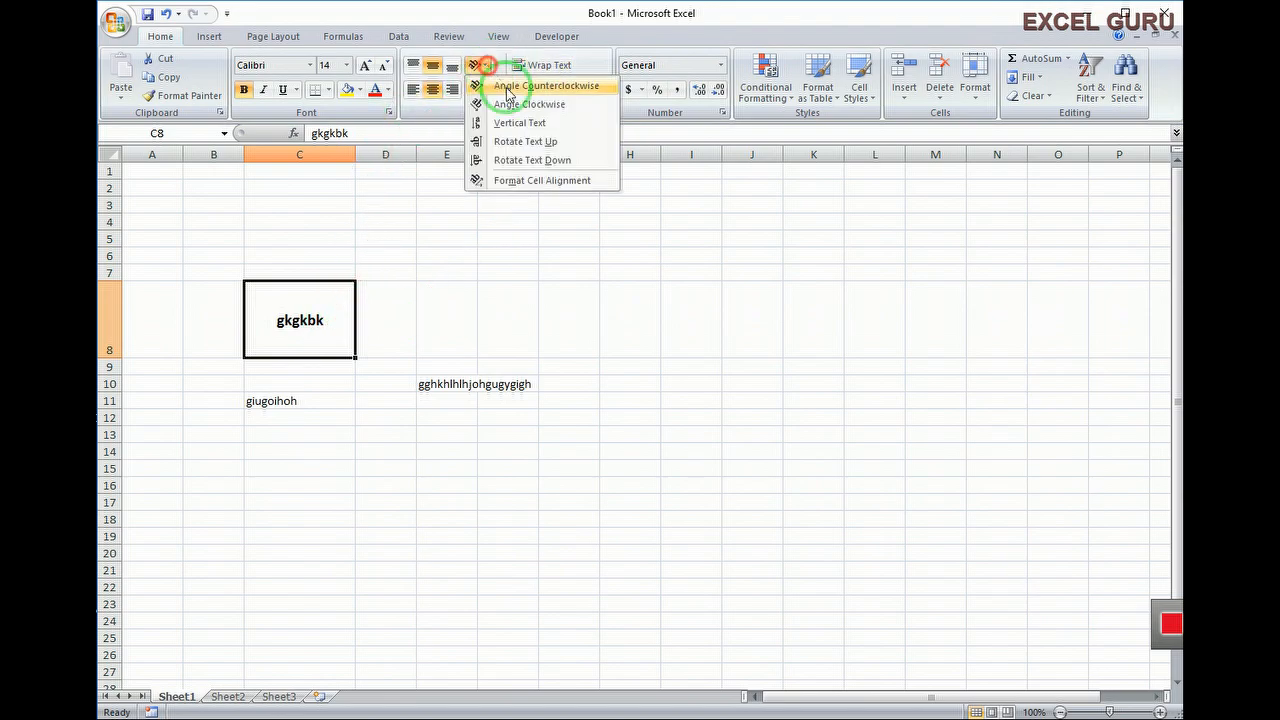
left_click(527, 182)
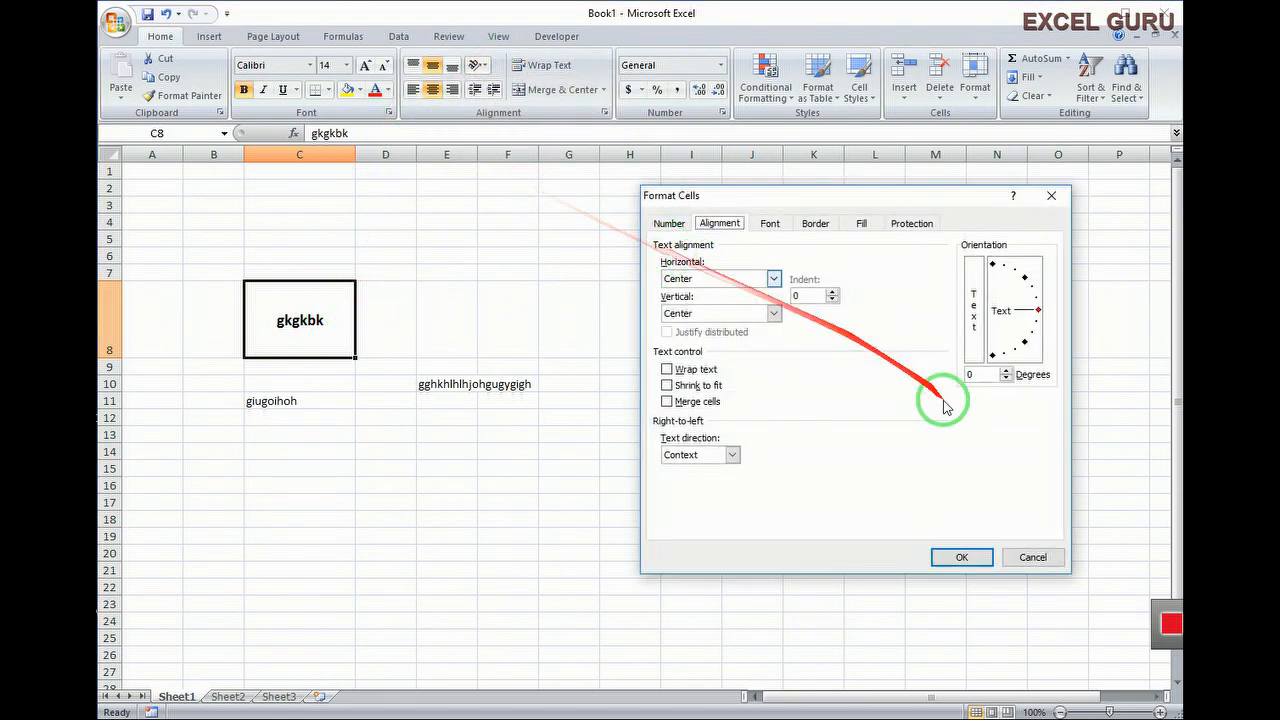
left_click(992, 266)
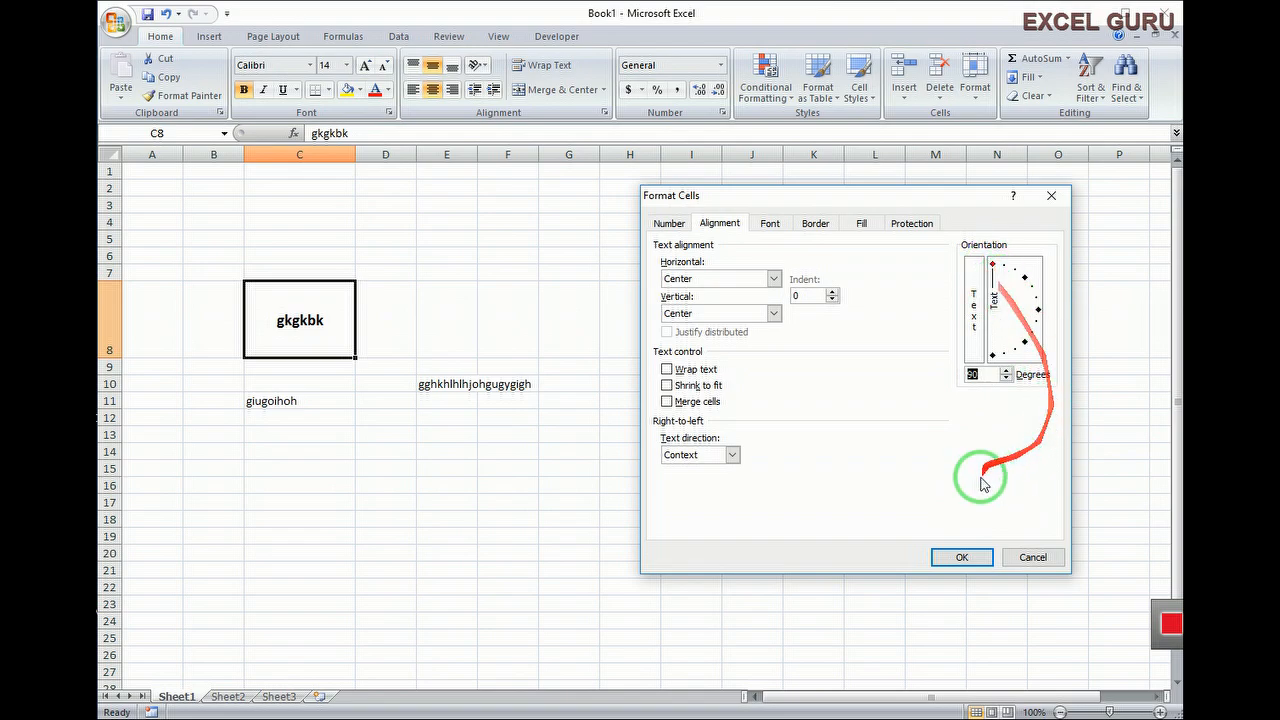
left_click(958, 558)
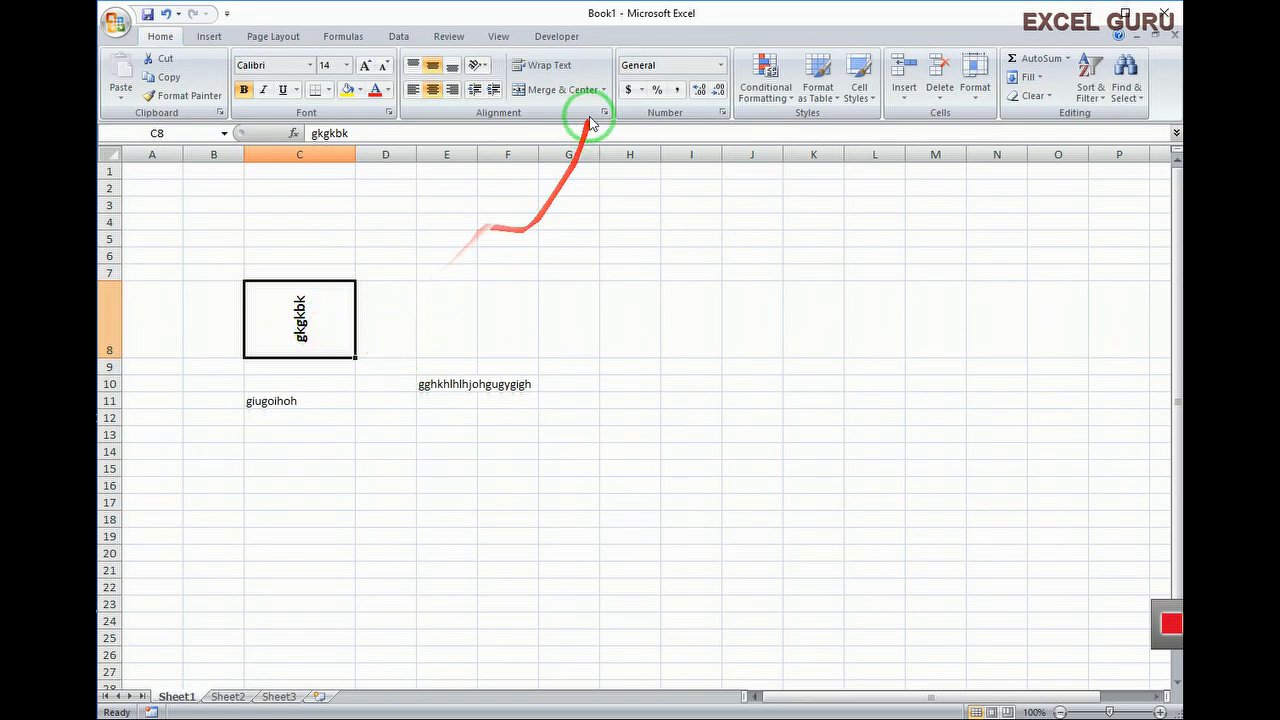
Return the text in C8 to a horizontal orientation through the cell alignment format settings.
left_click(485, 65)
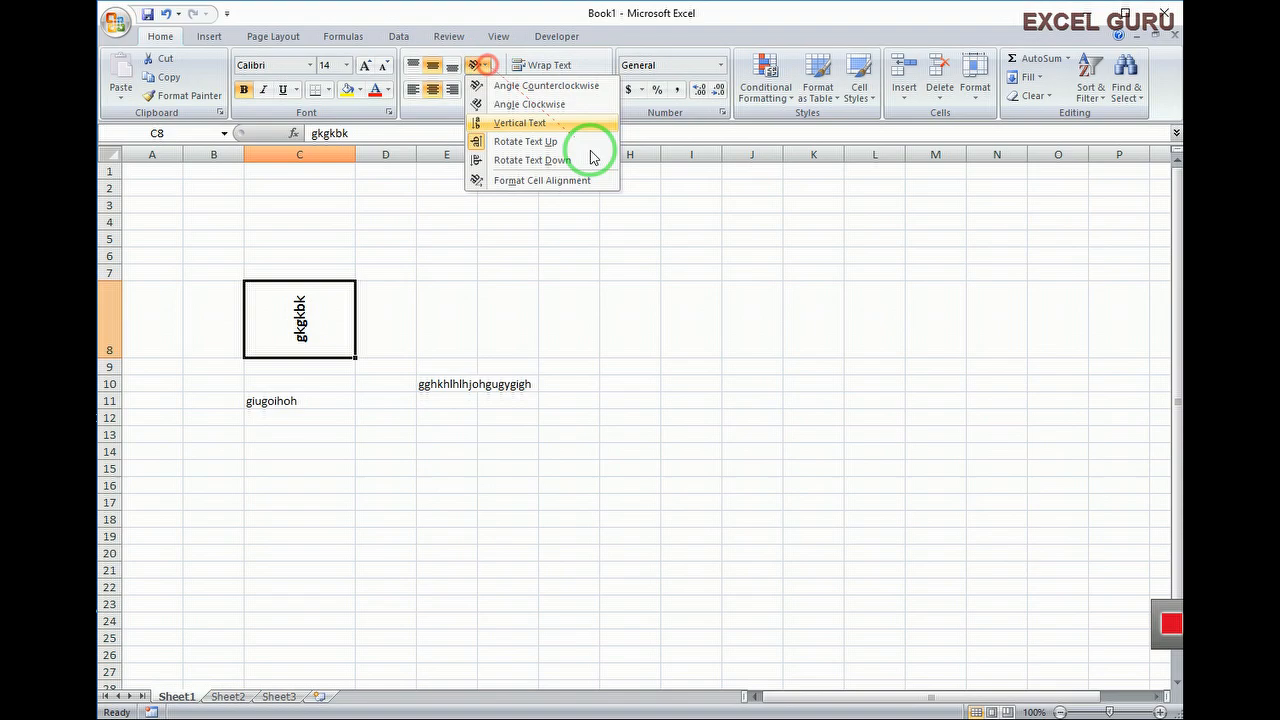
left_click(550, 186)
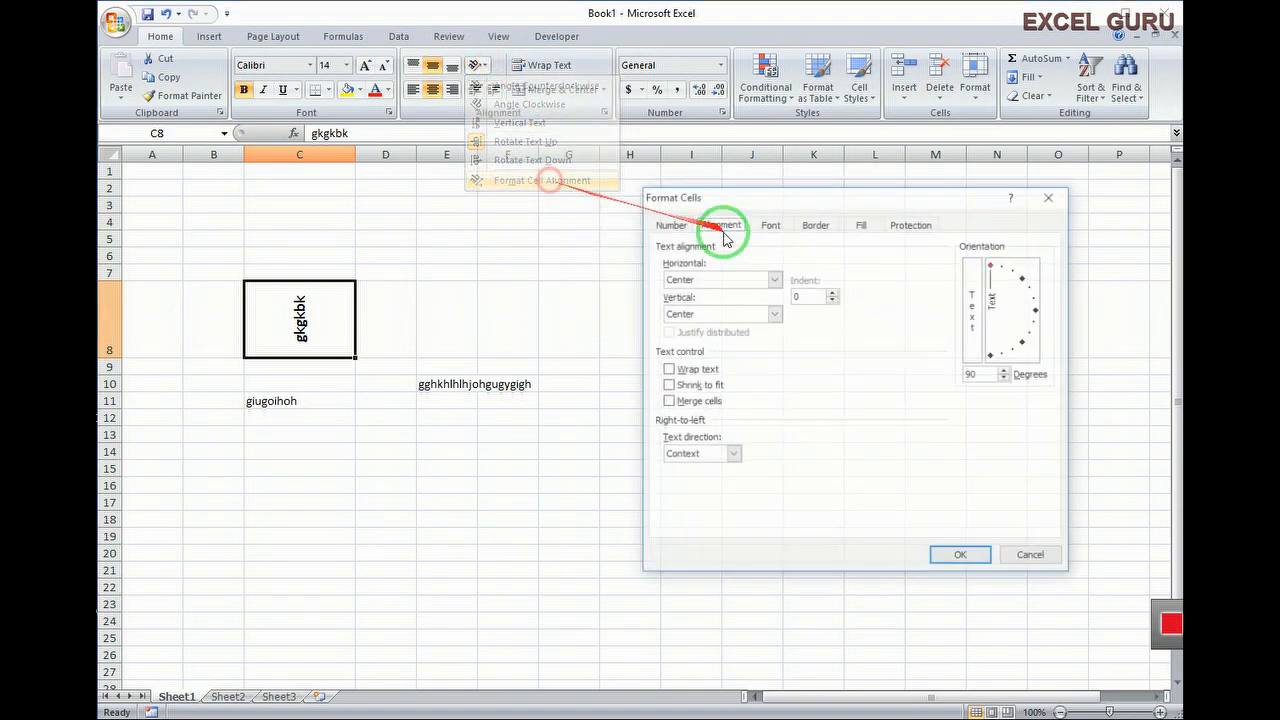
left_click(1038, 310)
left_click(961, 556)
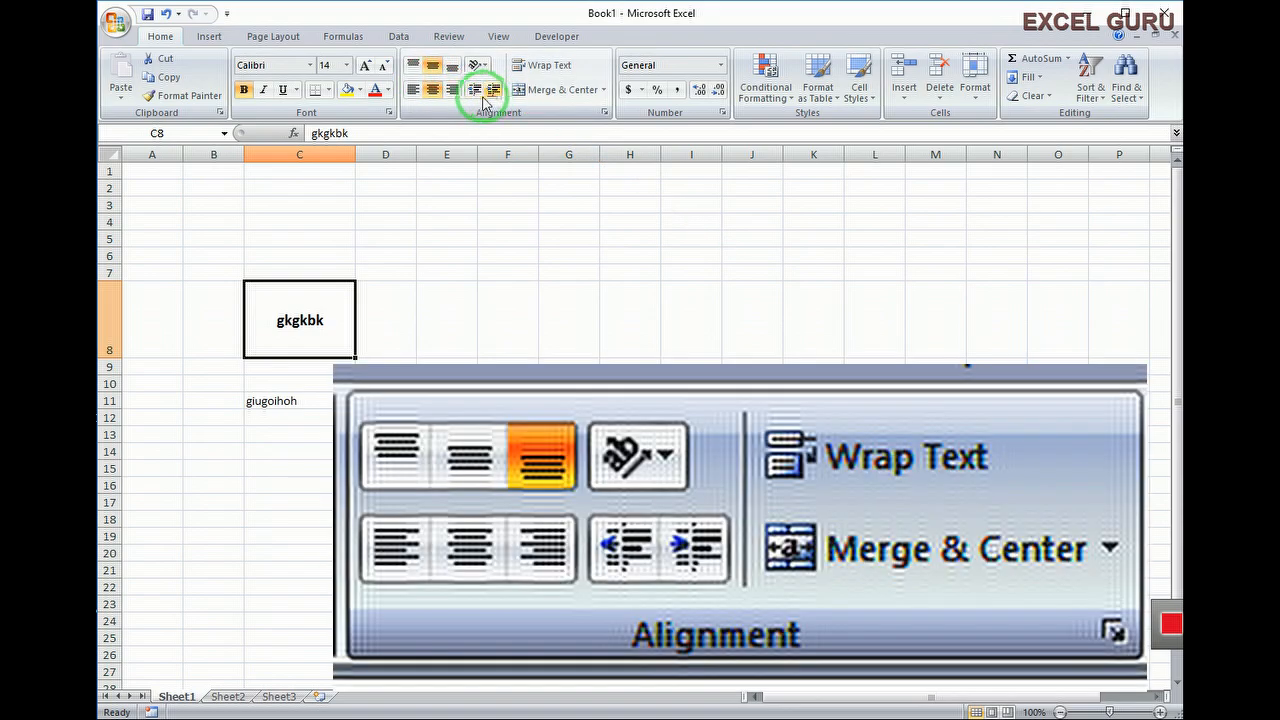
Left-align the text in C8 and increase its indent.
left_click(413, 89)
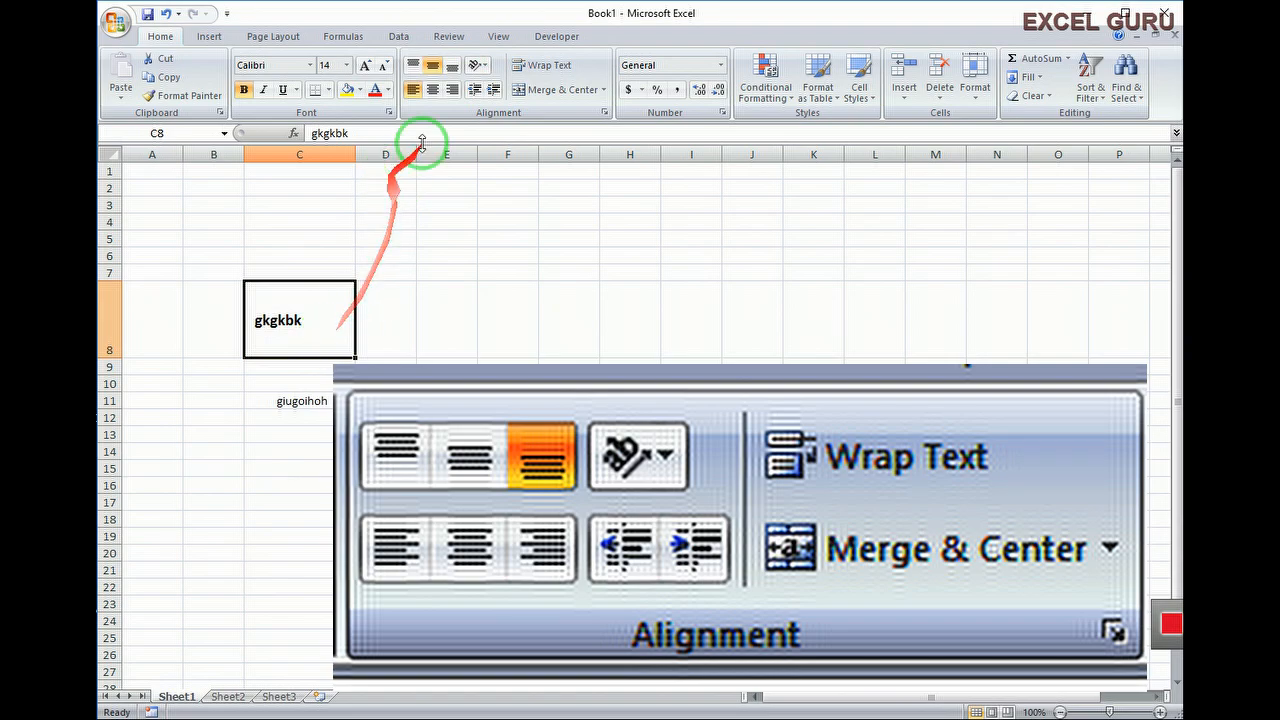
left_click(494, 89)
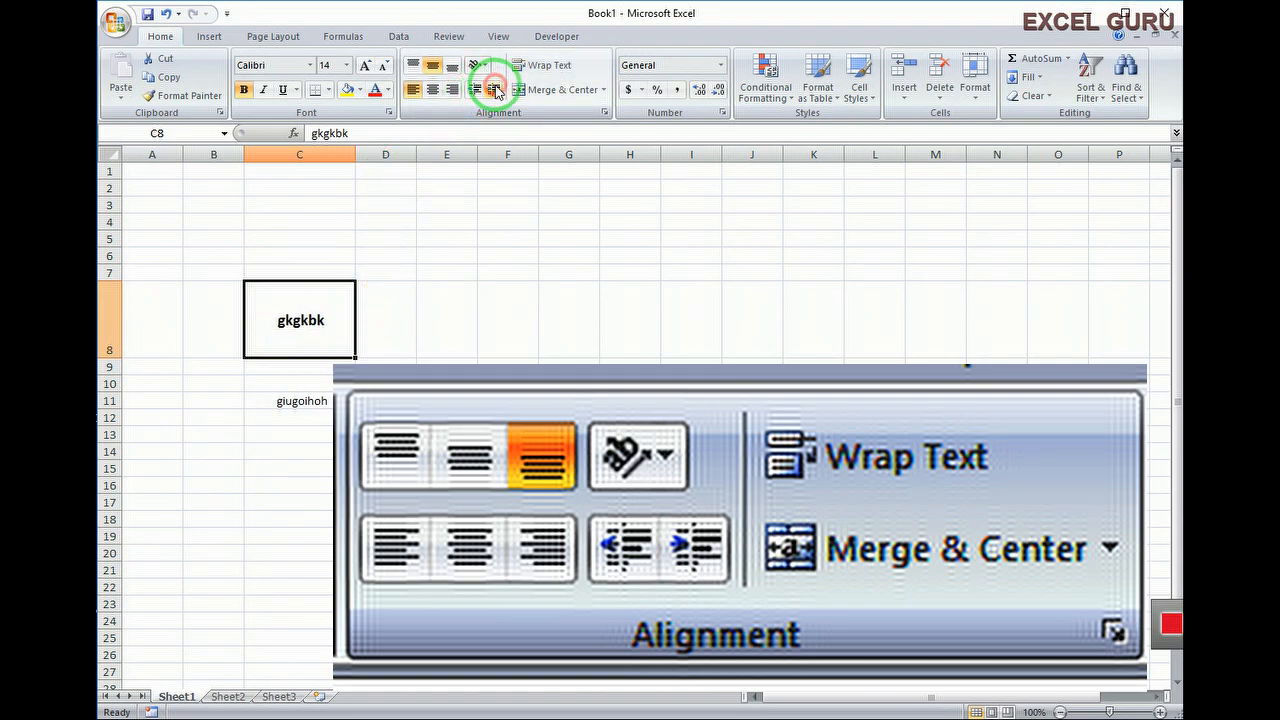
left_click(494, 89)
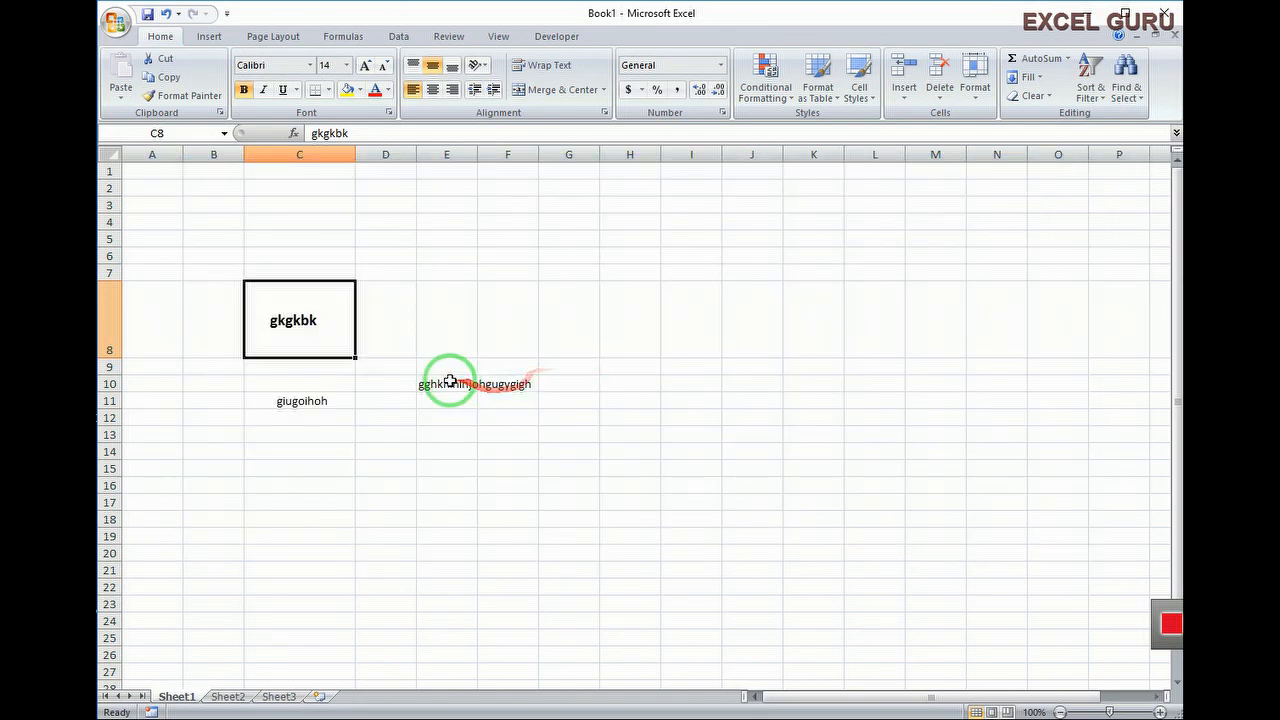
Try Wrap Text on the long text in E10 and turn the wrapping off again.
left_click(443, 377)
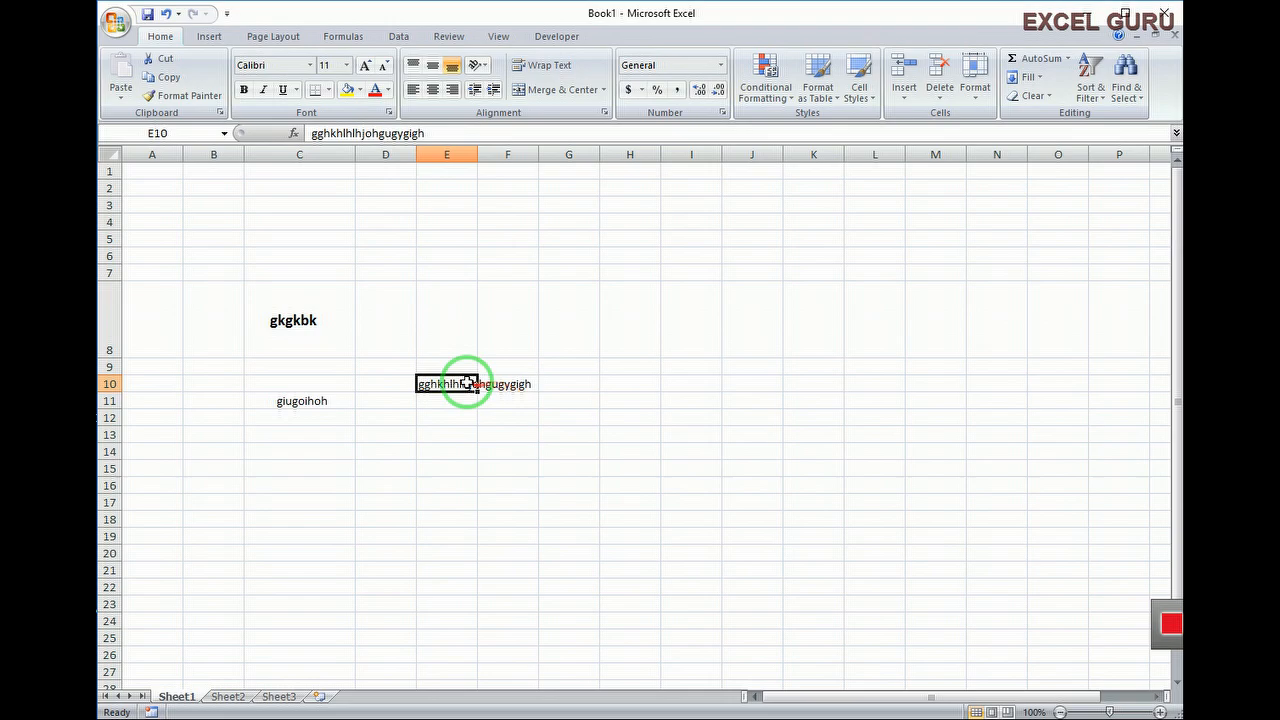
left_click(427, 387)
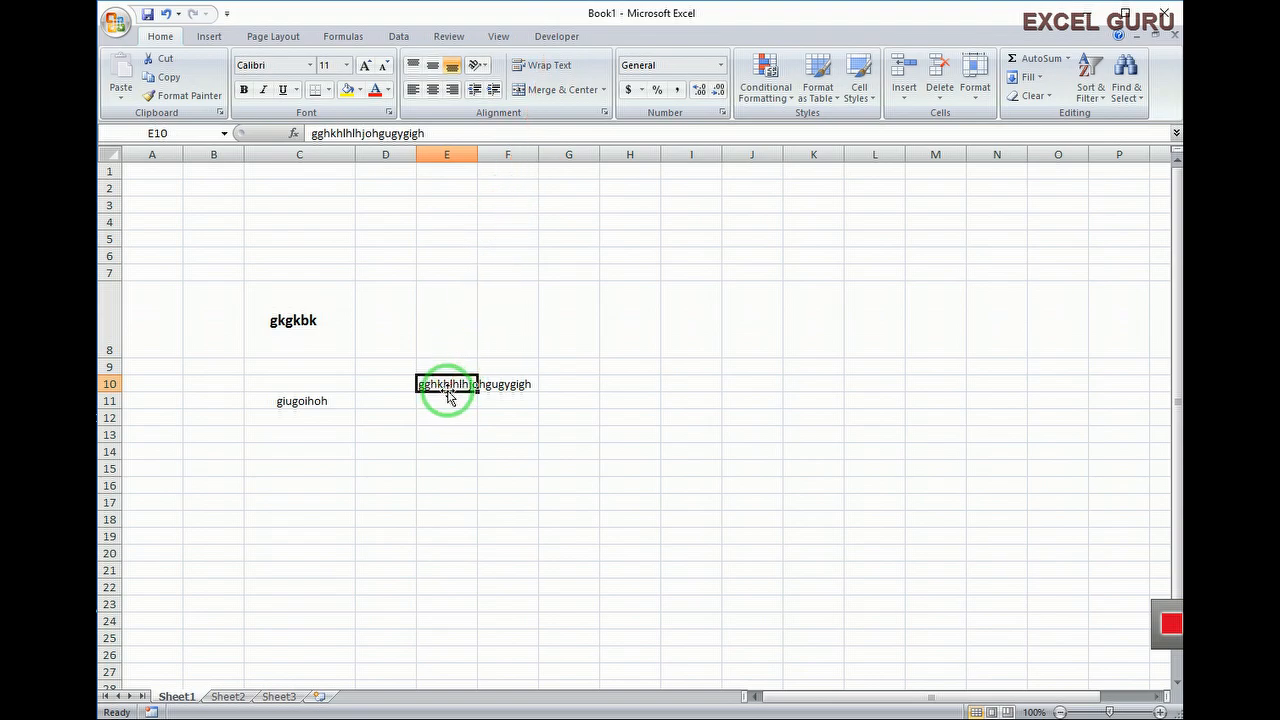
left_click(538, 68)
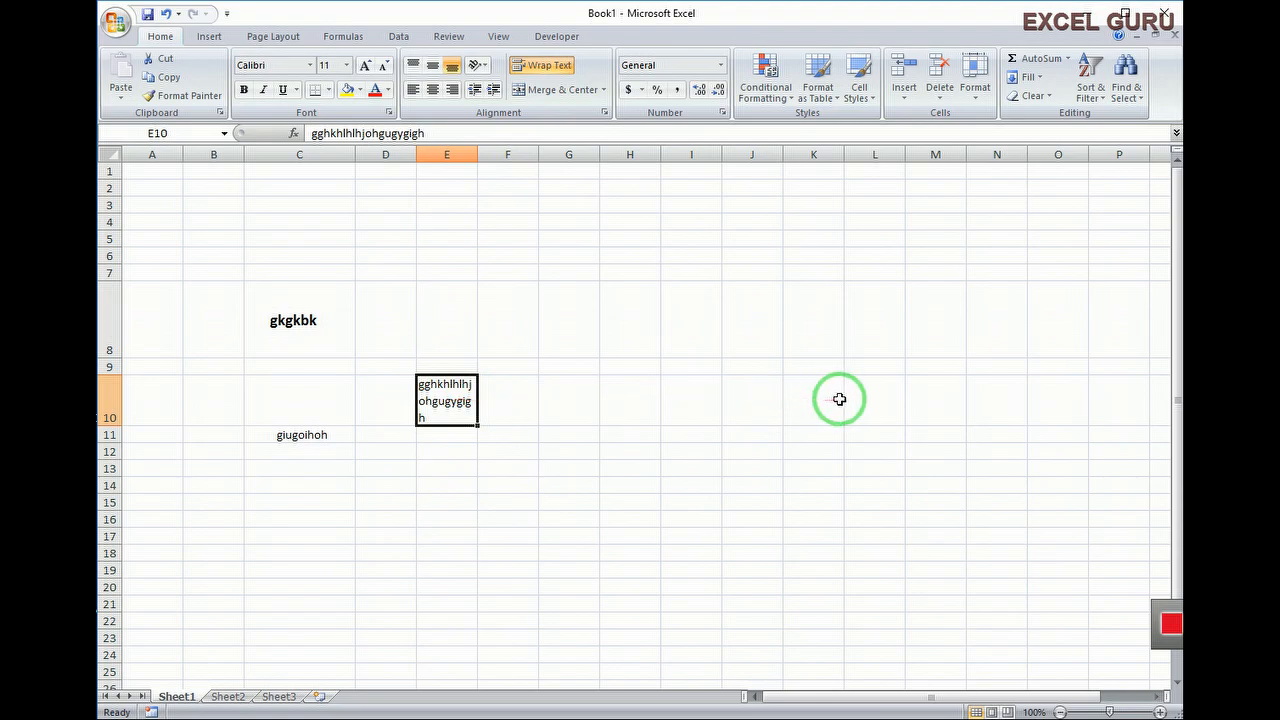
left_click(541, 70)
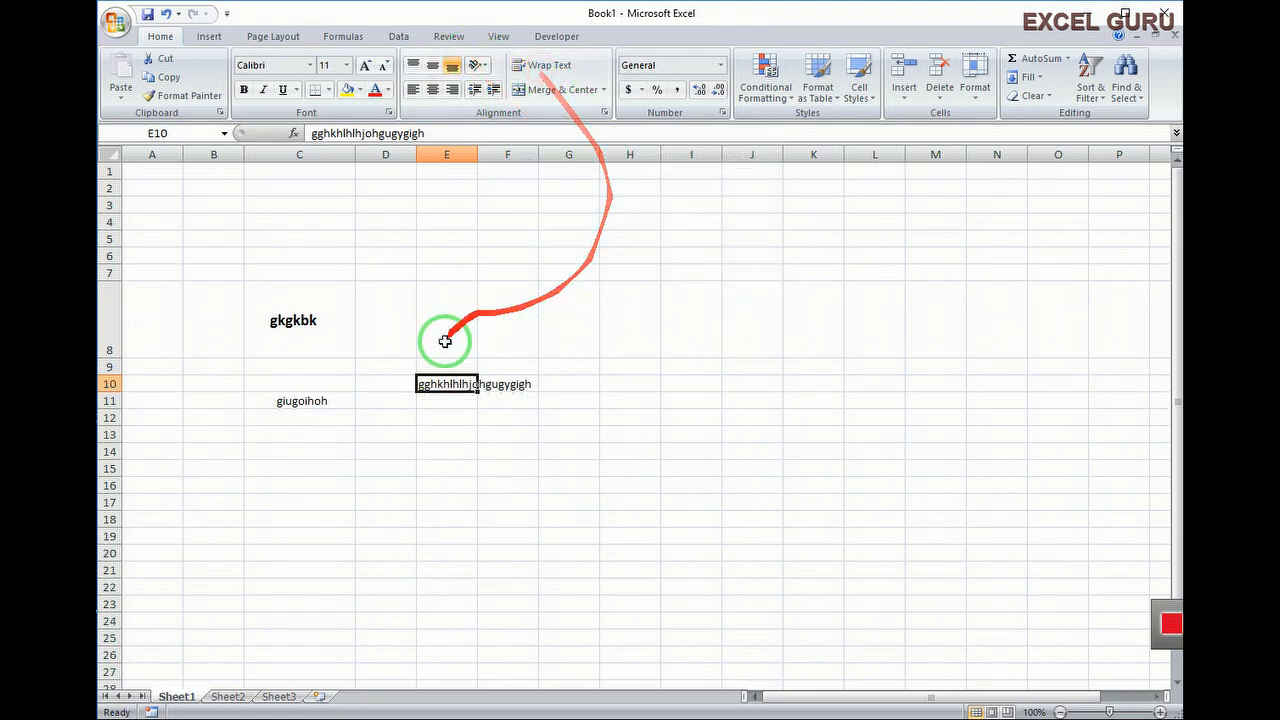
Widen column E until the text in E10 fits, and narrow it again so the text overflows into F10.
left_click(545, 395)
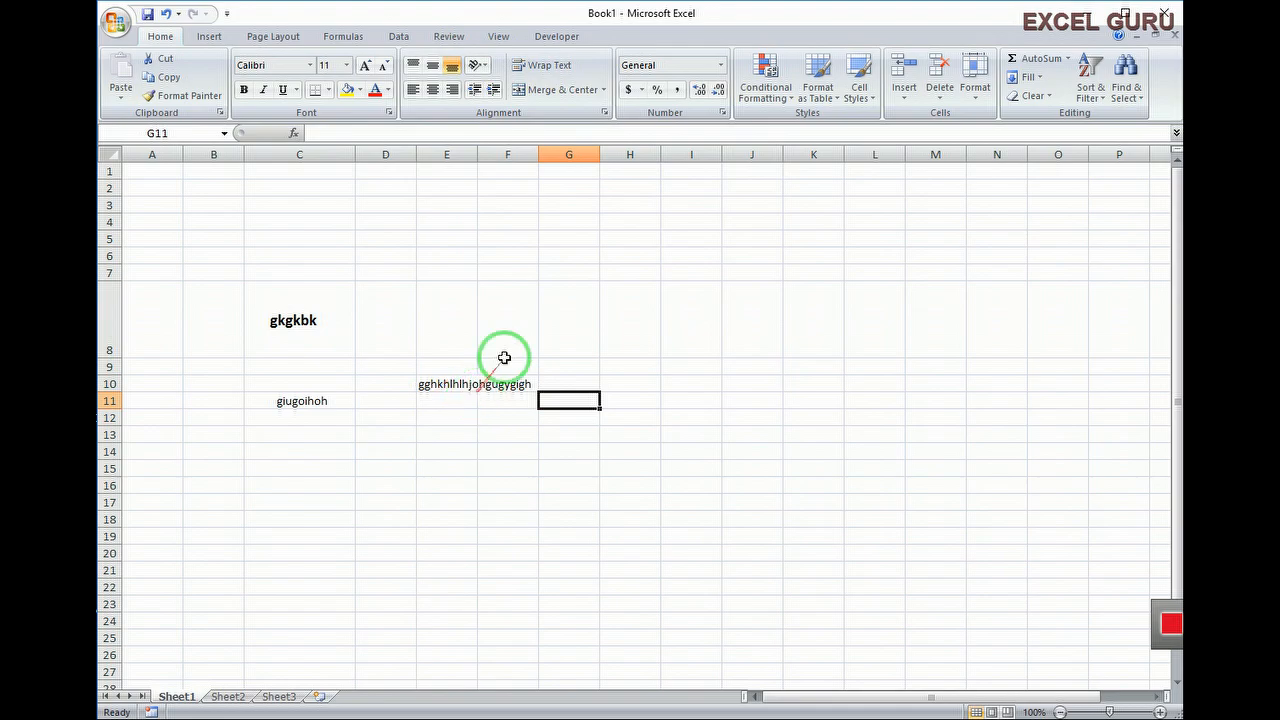
left_click_drag(477, 154, 558, 154)
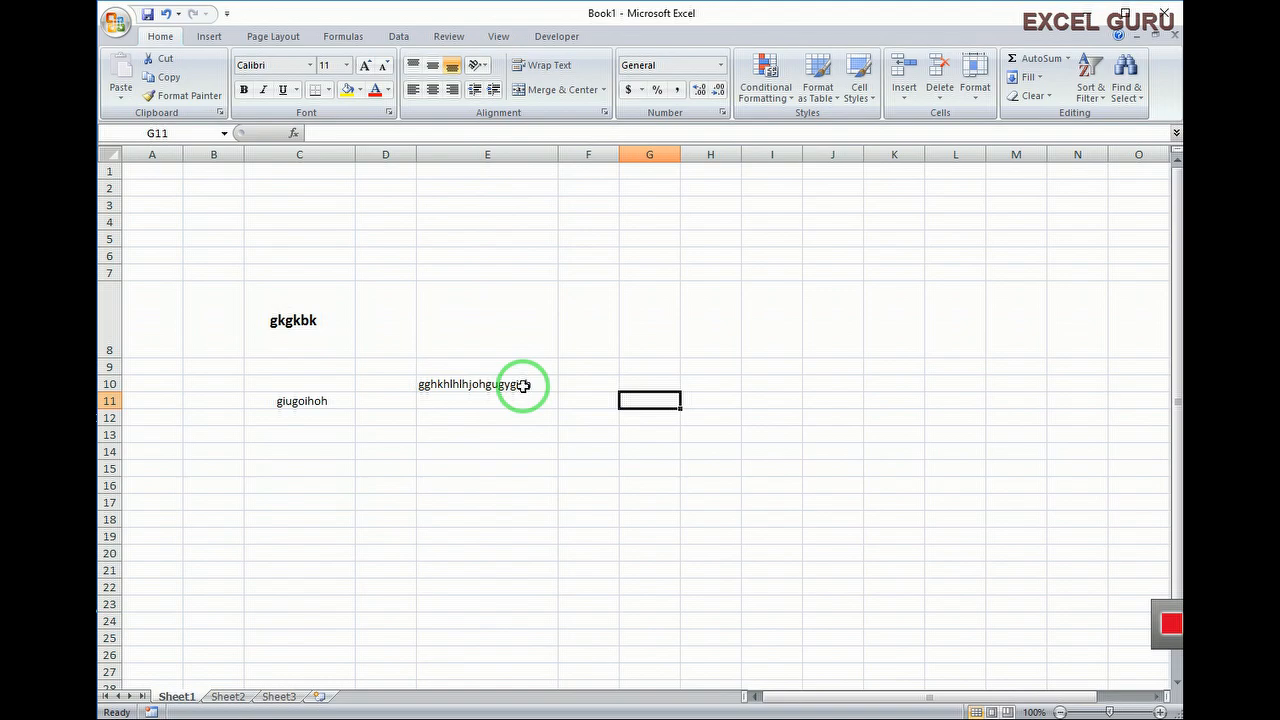
left_click_drag(560, 154, 486, 157)
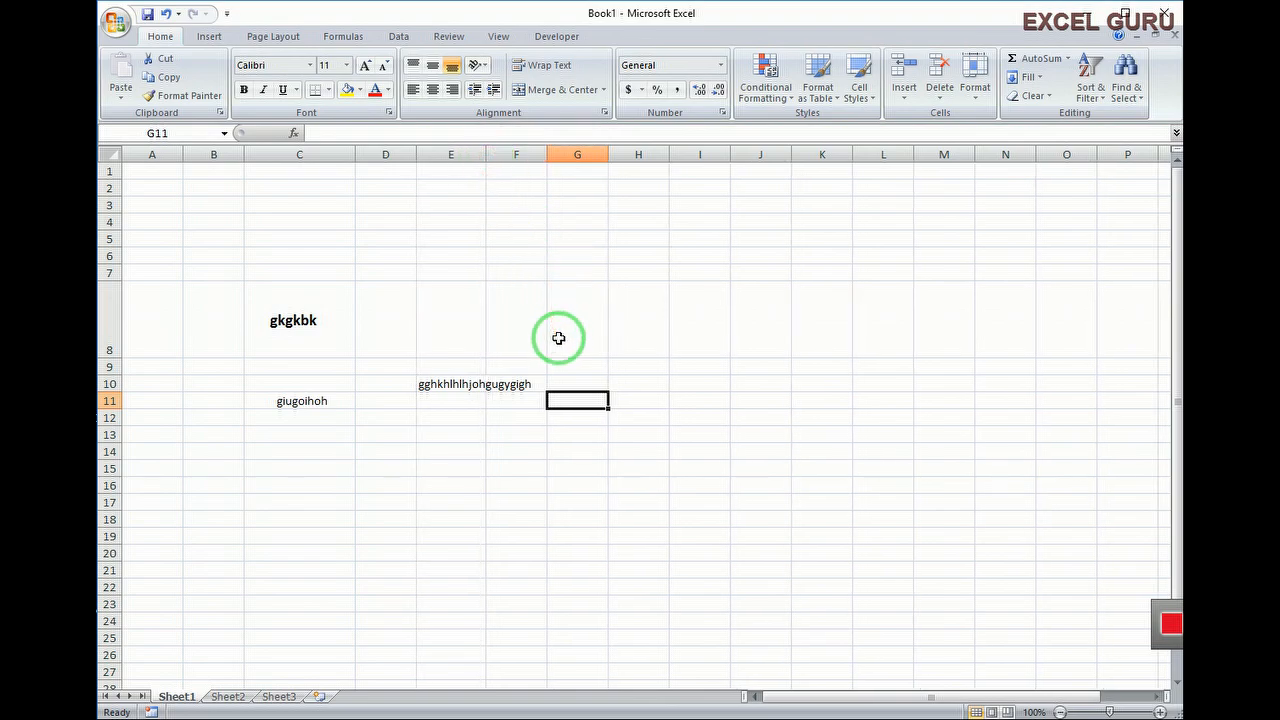
Wrap the text in E10 within the narrowed column.
left_click(466, 385)
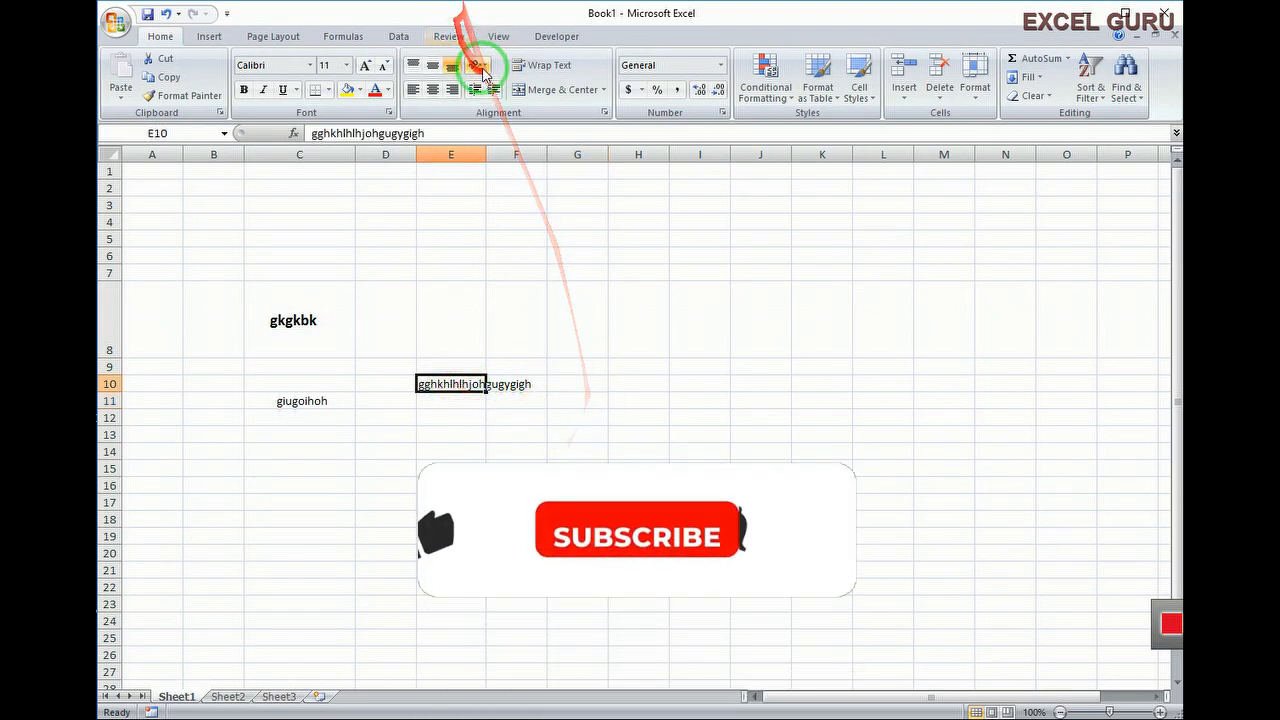
left_click(537, 65)
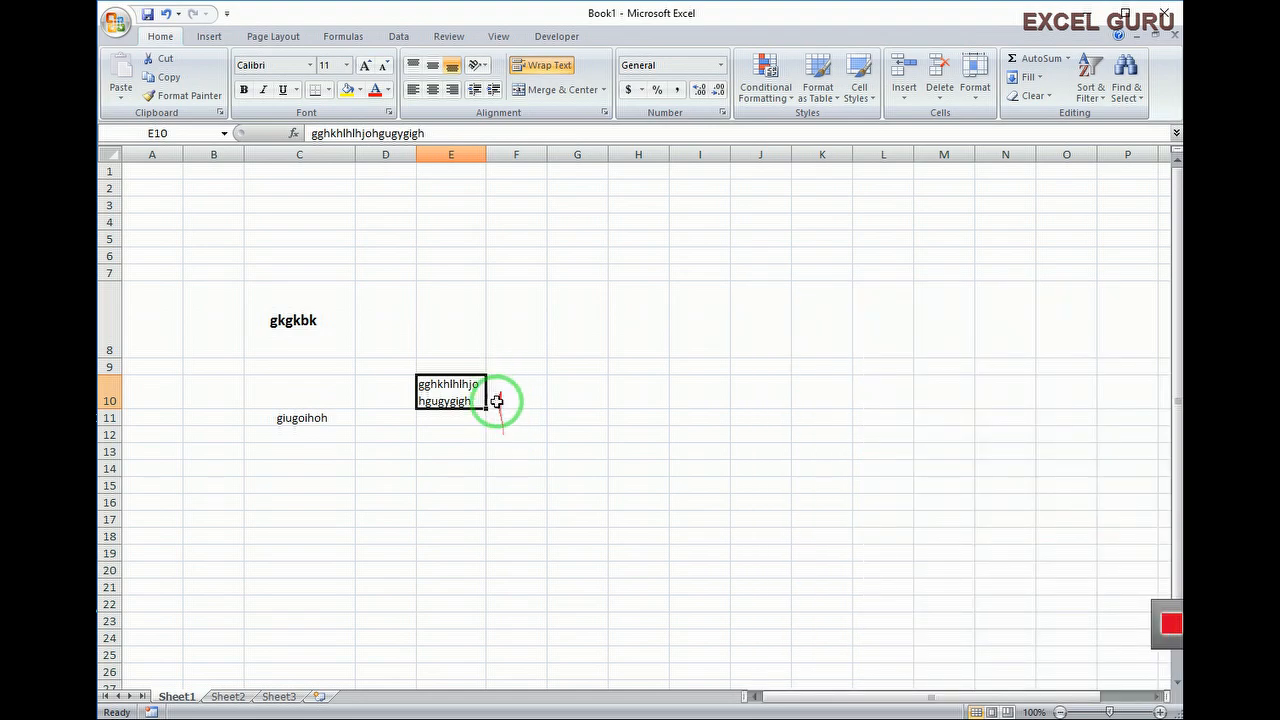
left_click(451, 463)
left_click(460, 391)
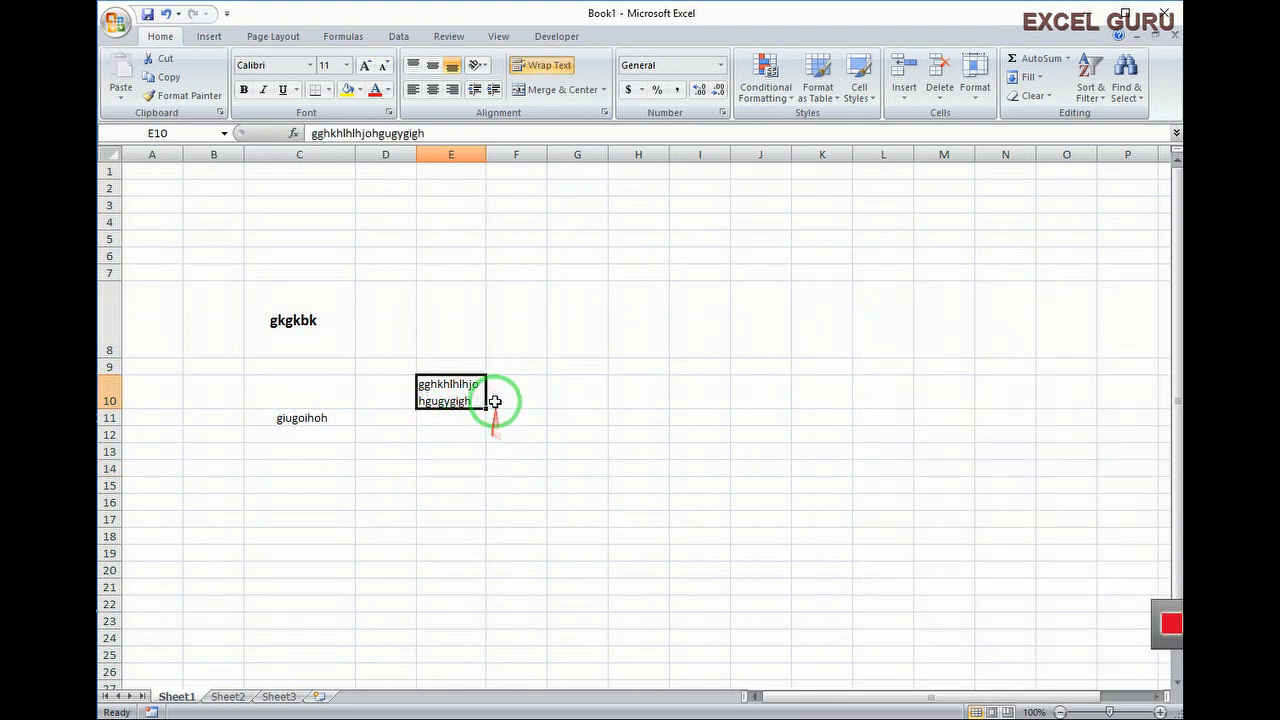
left_click(530, 390)
left_click(552, 398)
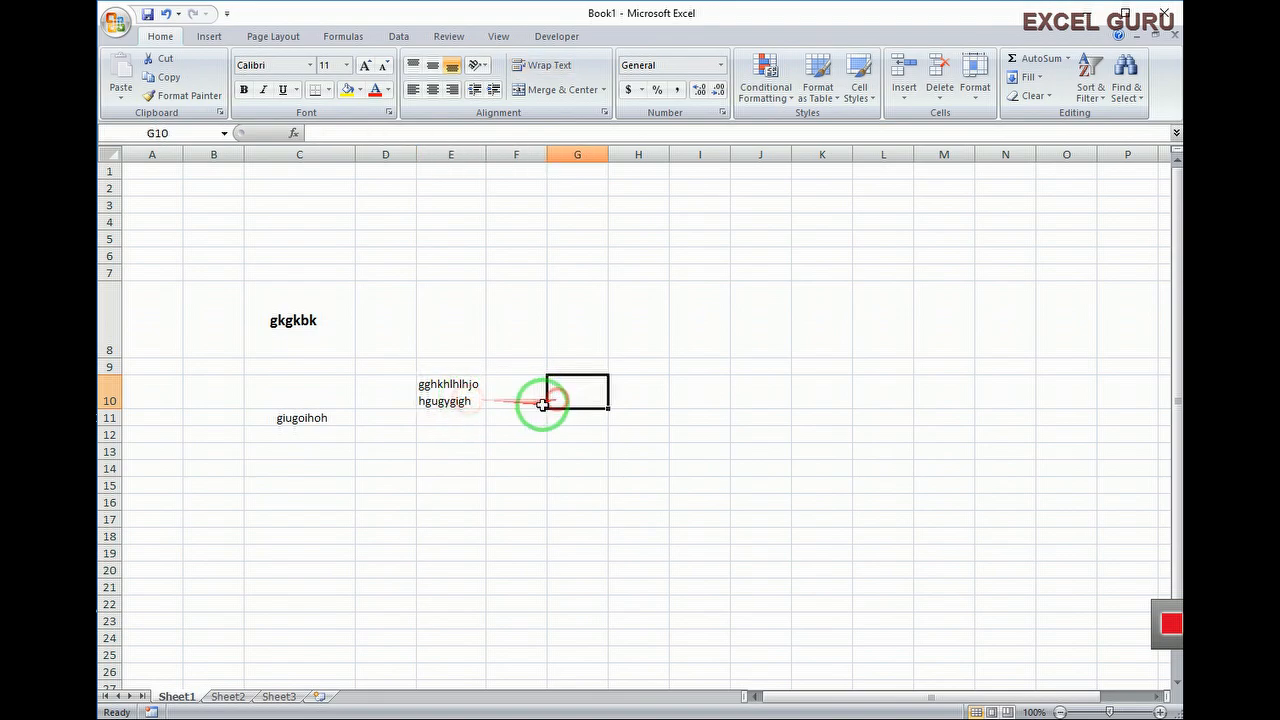
left_click(459, 396)
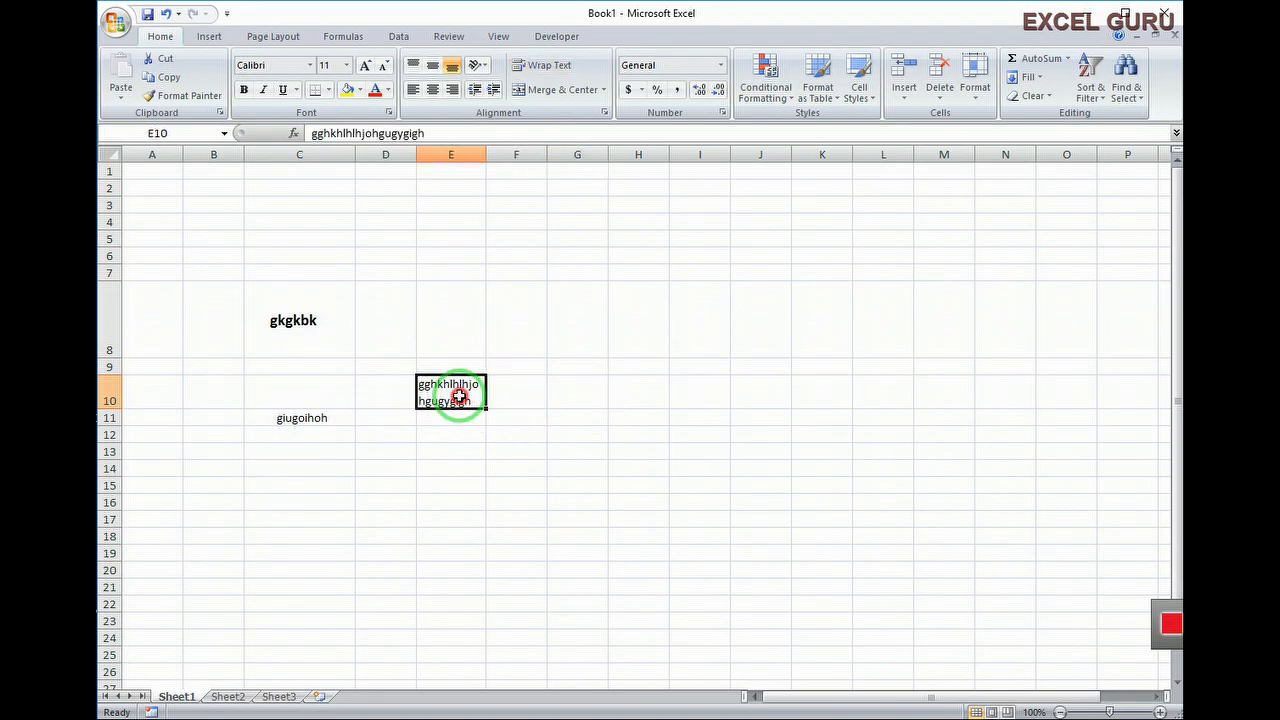
left_click(523, 390)
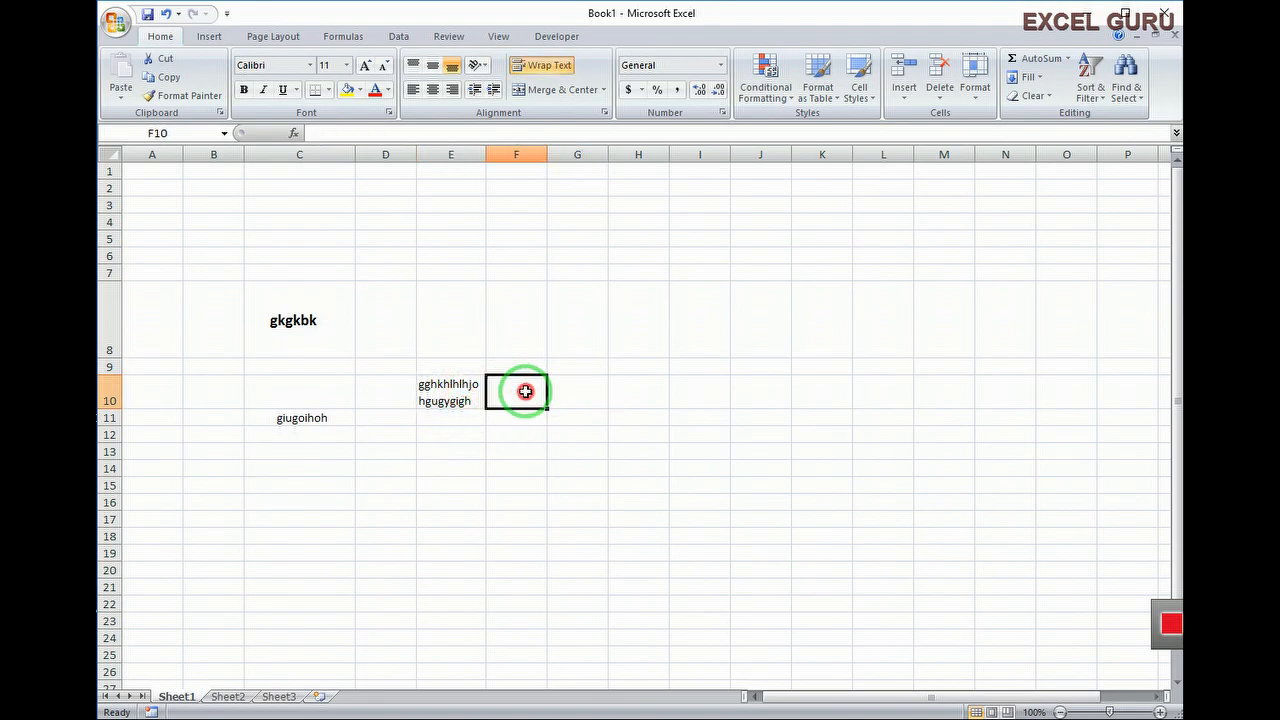
Merge and center cells E10 and F10 into one cell holding the long text.
left_click(454, 396)
left_click_drag(478, 397, 492, 396)
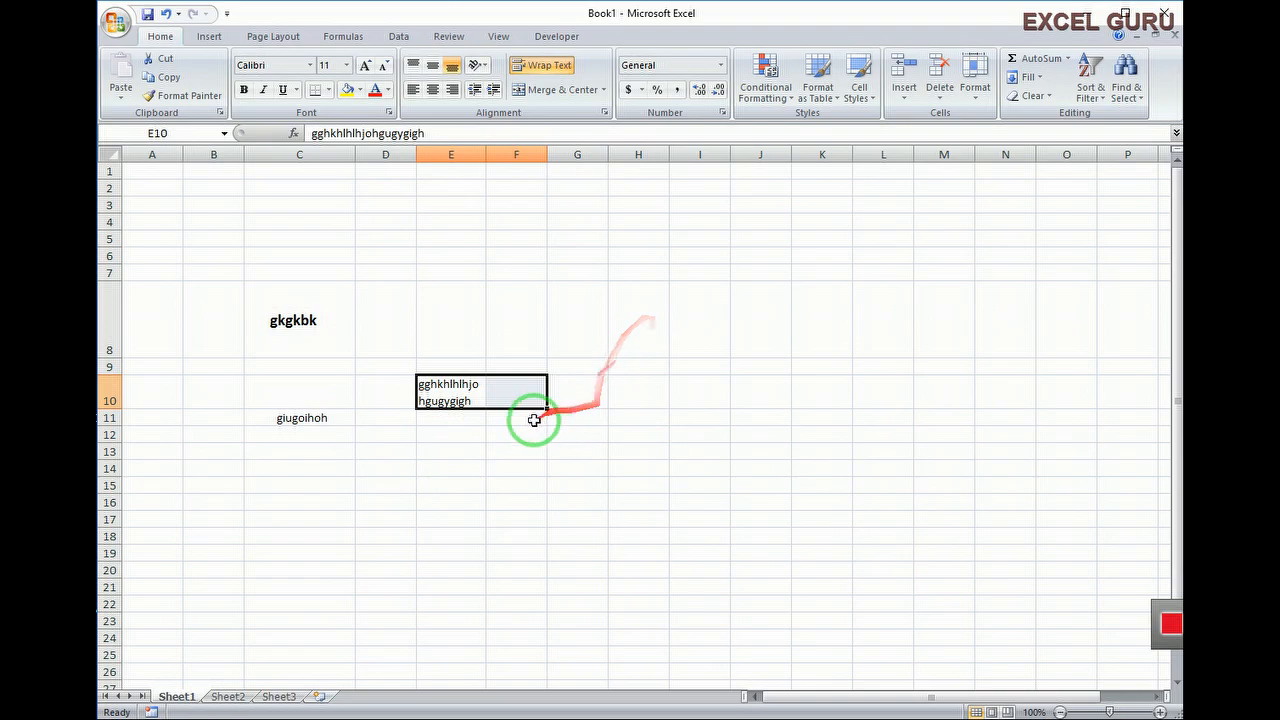
left_click(471, 449)
left_click_drag(463, 386, 494, 391)
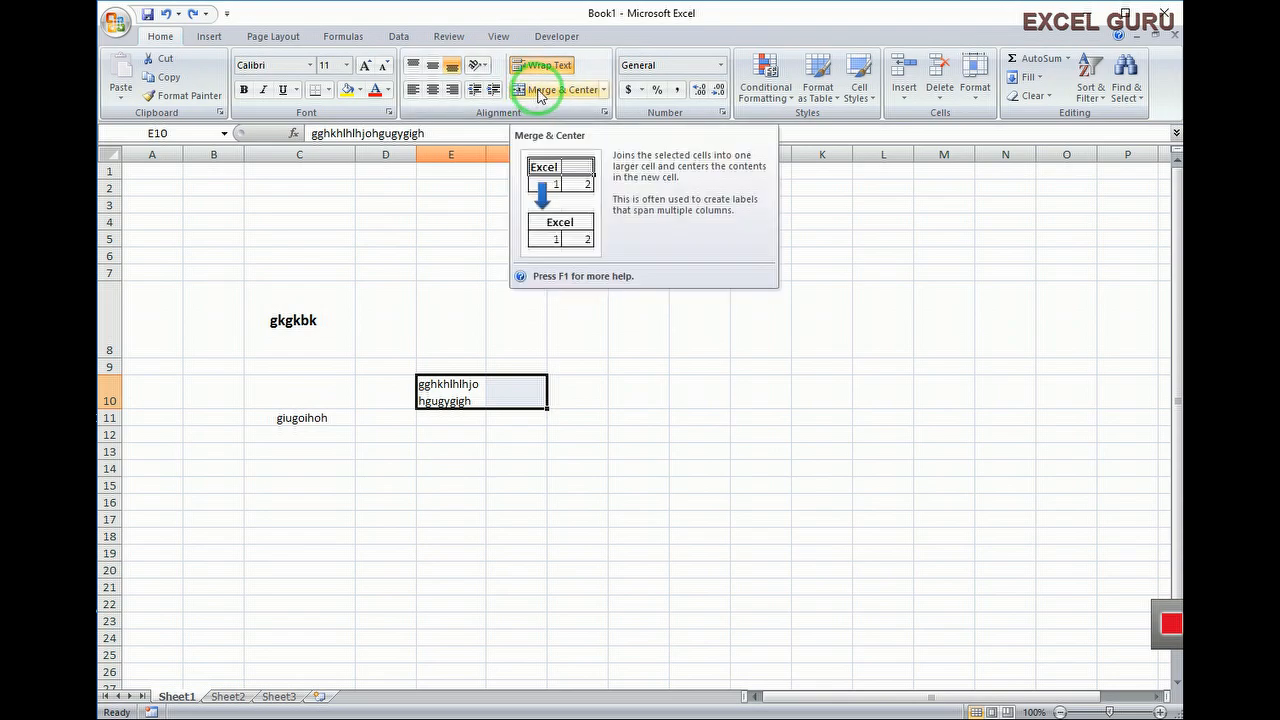
left_click(538, 95)
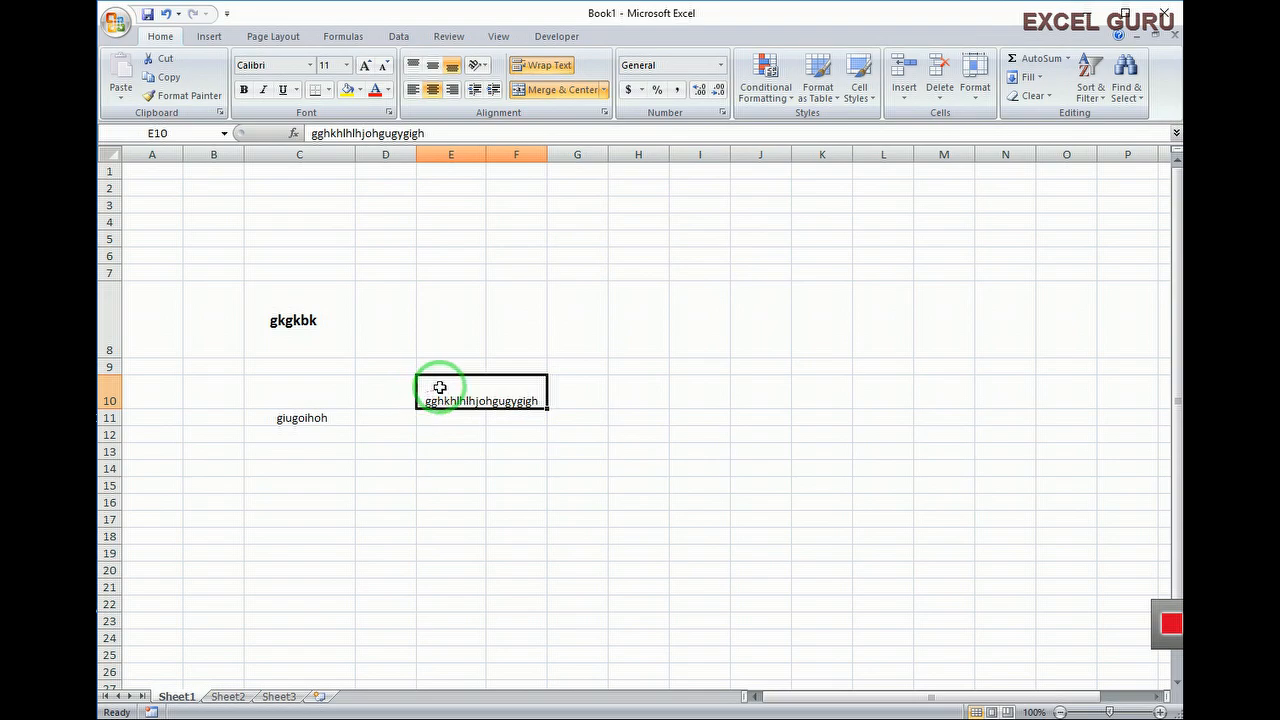
left_click(680, 432)
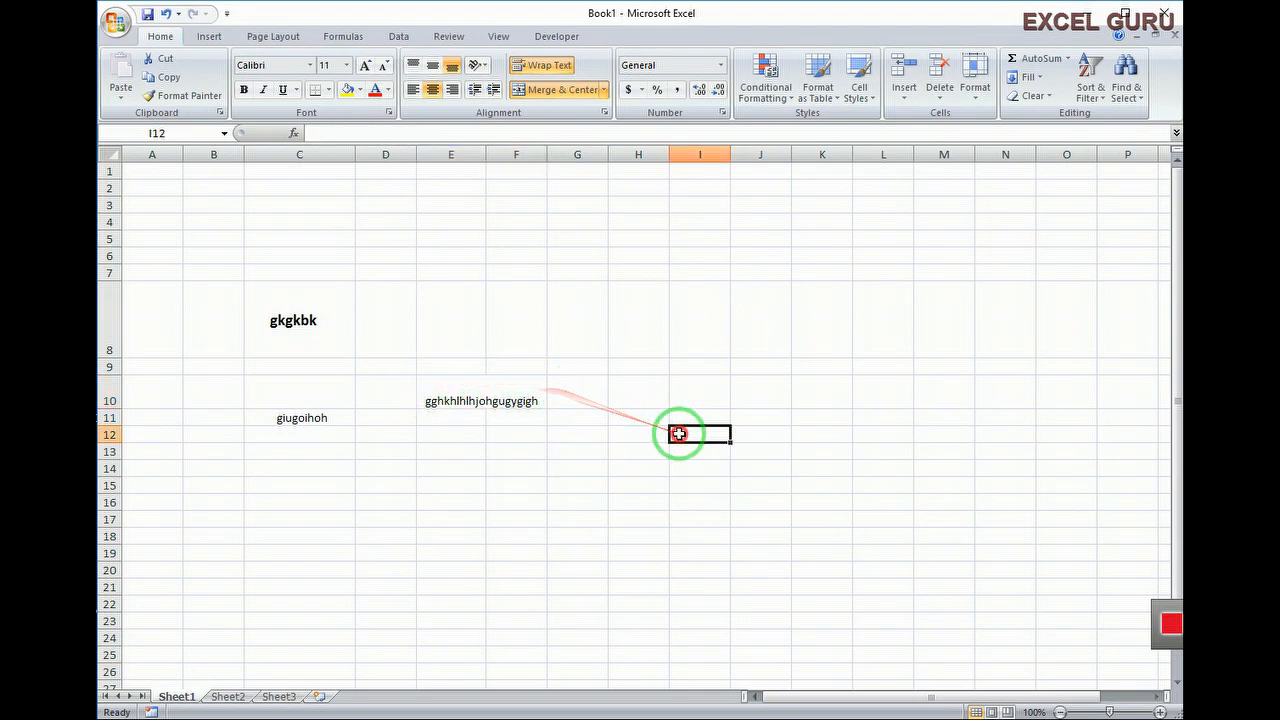
left_click(480, 389)
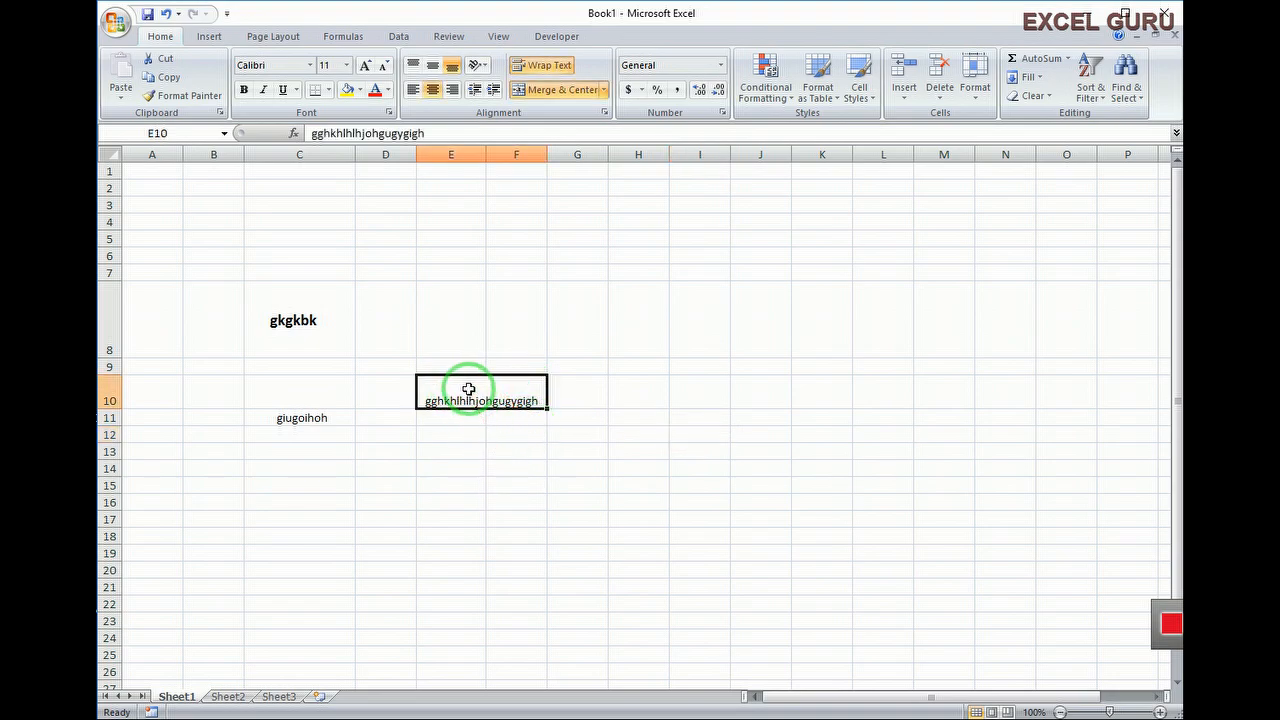
left_click(455, 500)
left_click(463, 398)
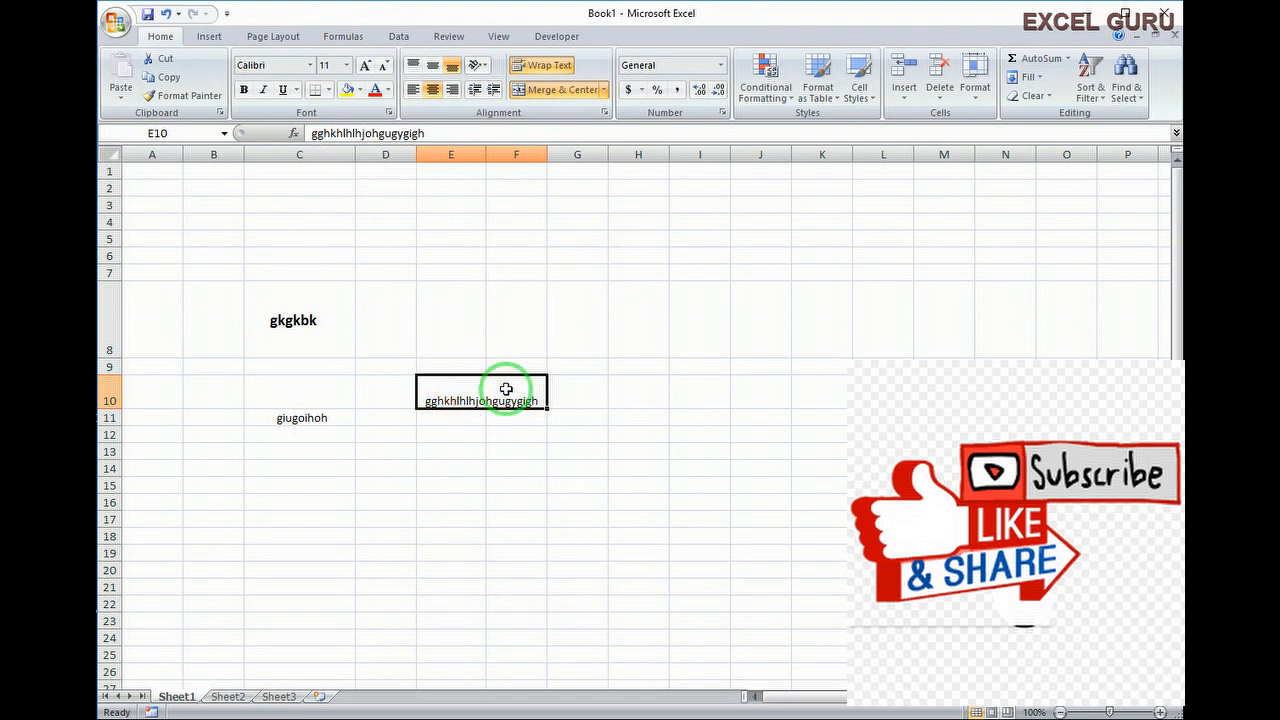
Merge and center the empty range C5:G5 and select the merged cell.
left_click(276, 238)
left_click_drag(276, 238, 558, 237)
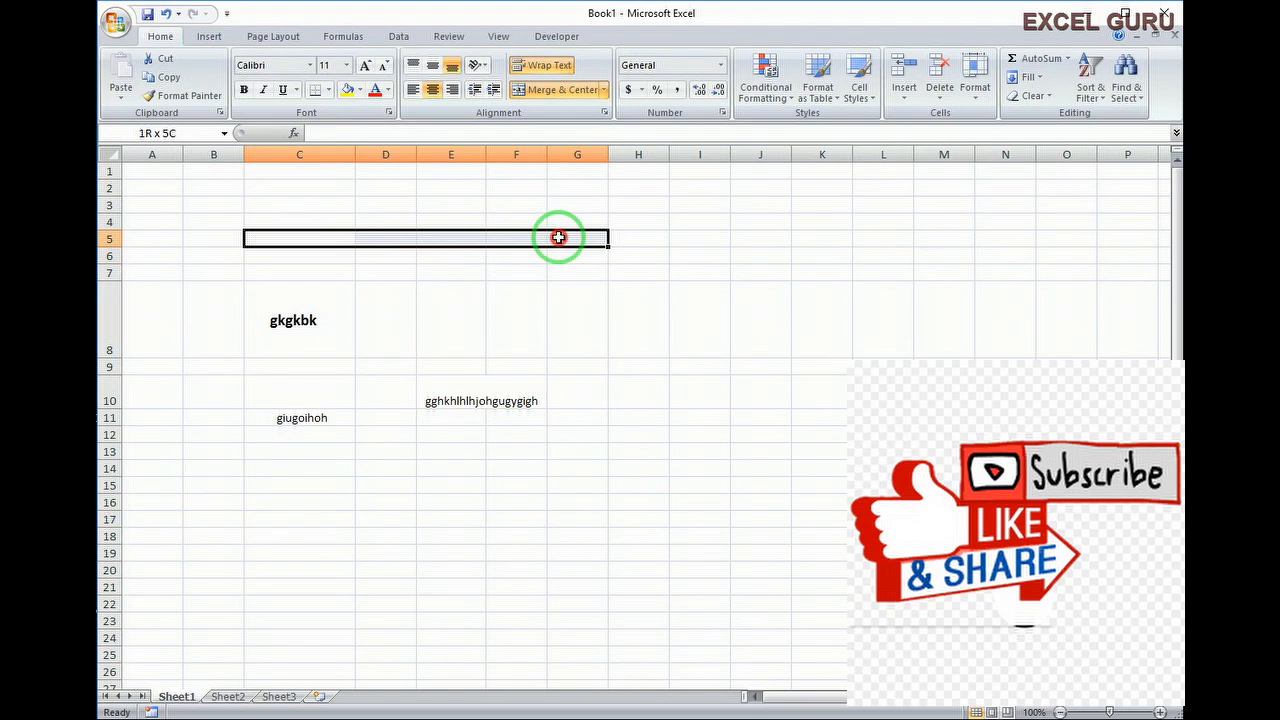
left_click_drag(558, 237, 558, 237)
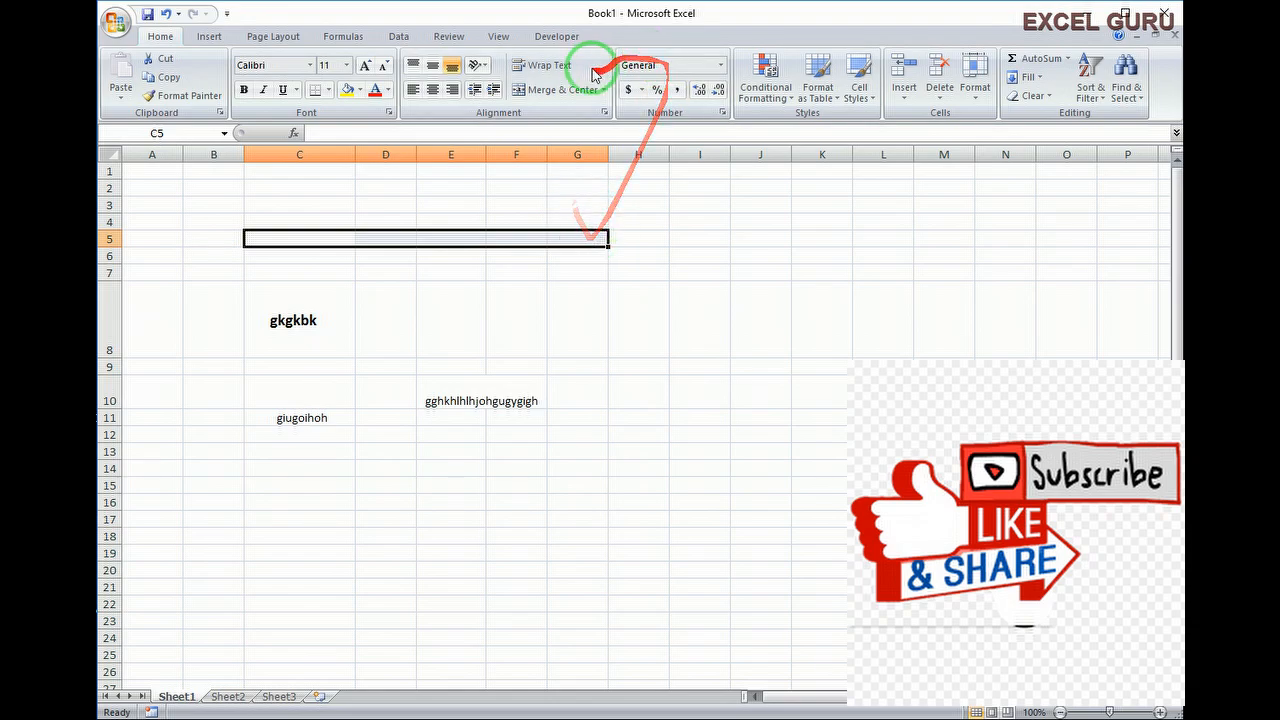
left_click(547, 97)
left_click_drag(398, 288, 374, 277)
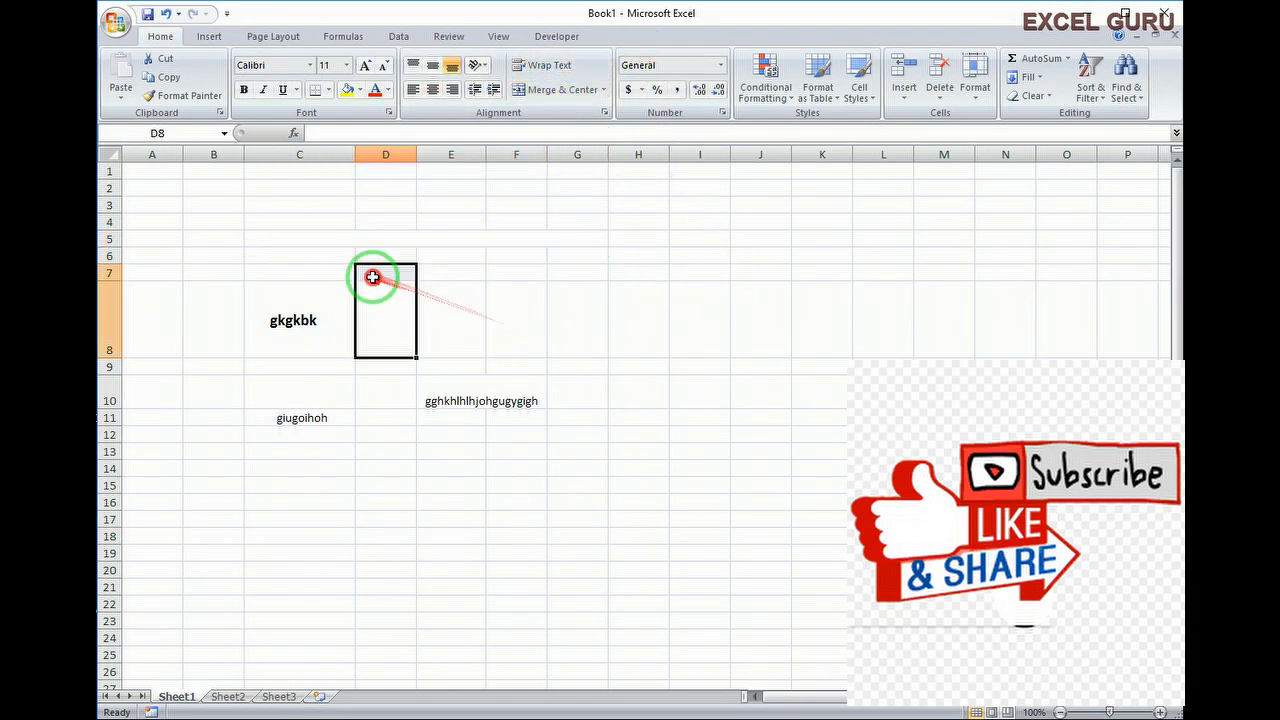
left_click(332, 239)
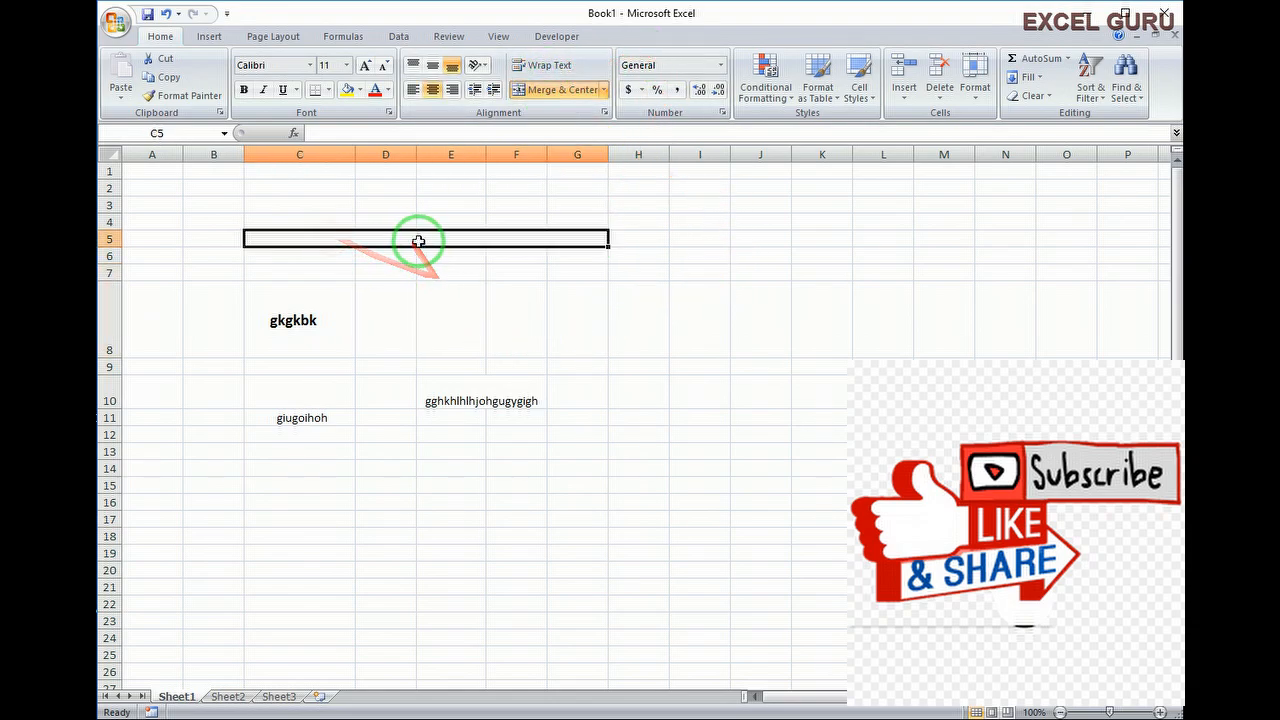
Compare the separate cells in row 4 with the merged cell C5:G5, ending with A4:G4 selected.
left_click(306, 220)
left_click_drag(381, 222, 580, 220)
left_click(400, 238)
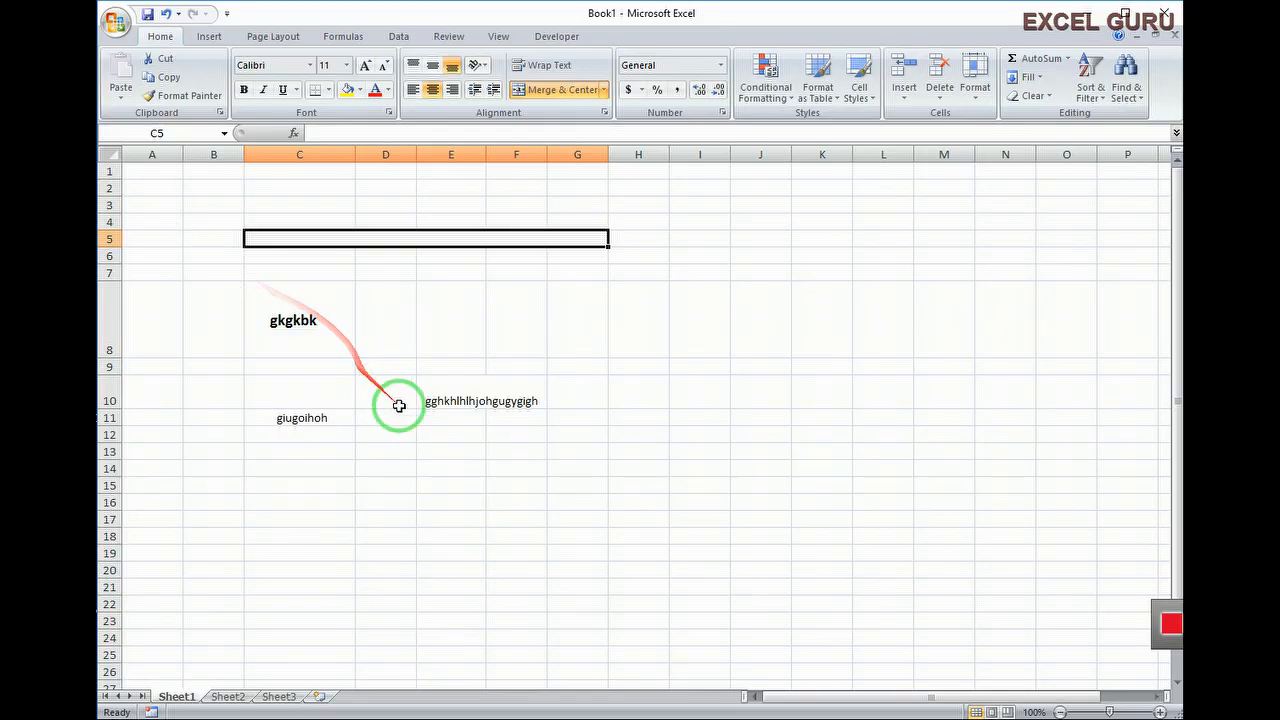
left_click_drag(164, 216, 553, 221)
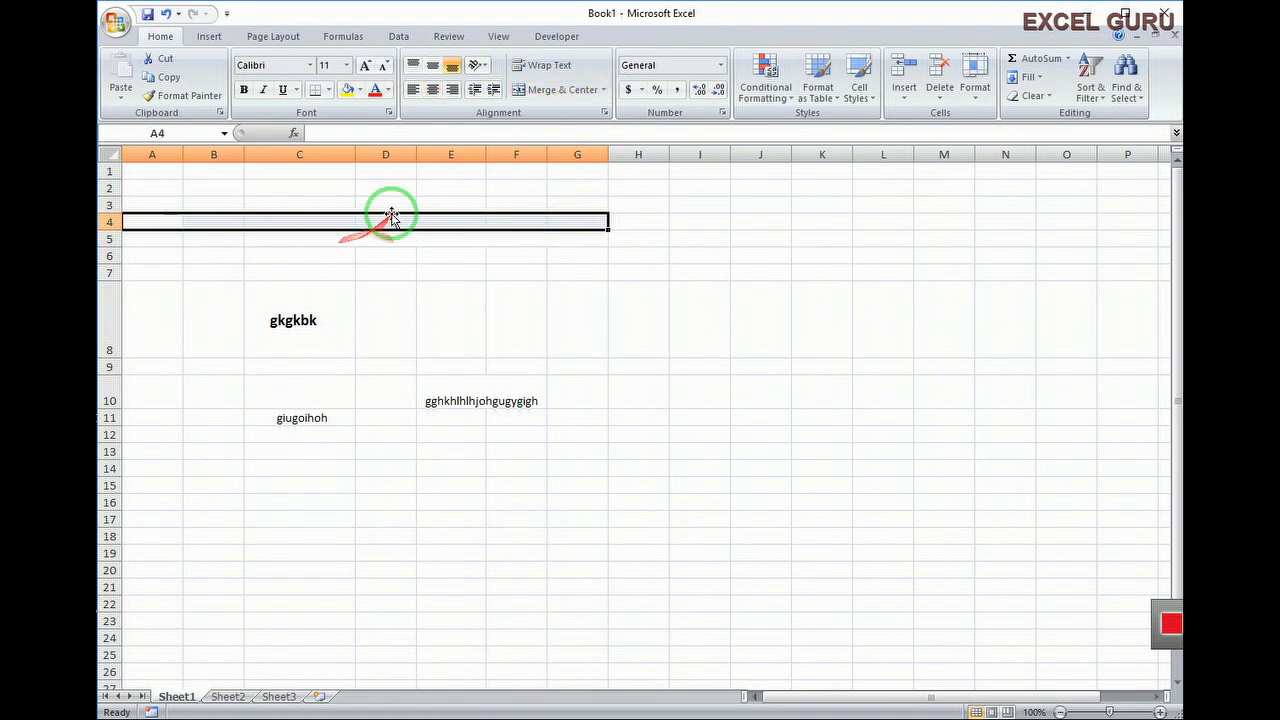
Merge and center the empty range A4:G4 and select the merged cell.
left_click(565, 90)
left_click(277, 258)
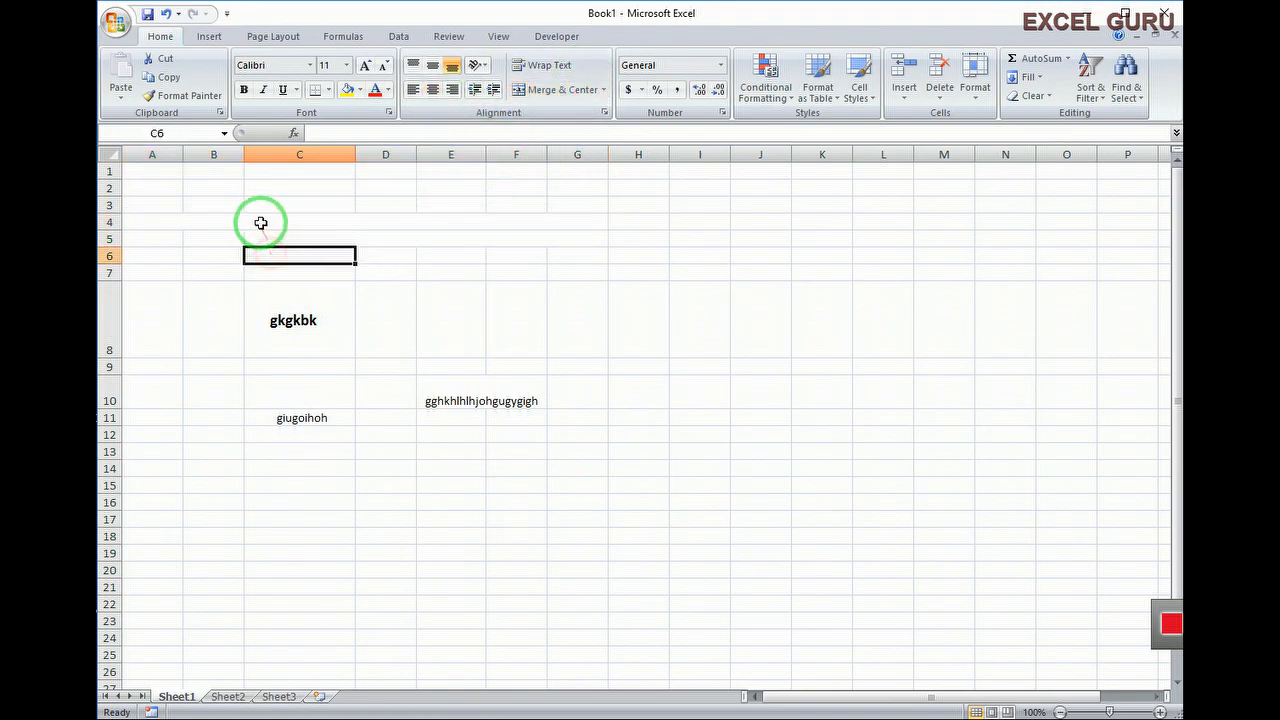
left_click(247, 222)
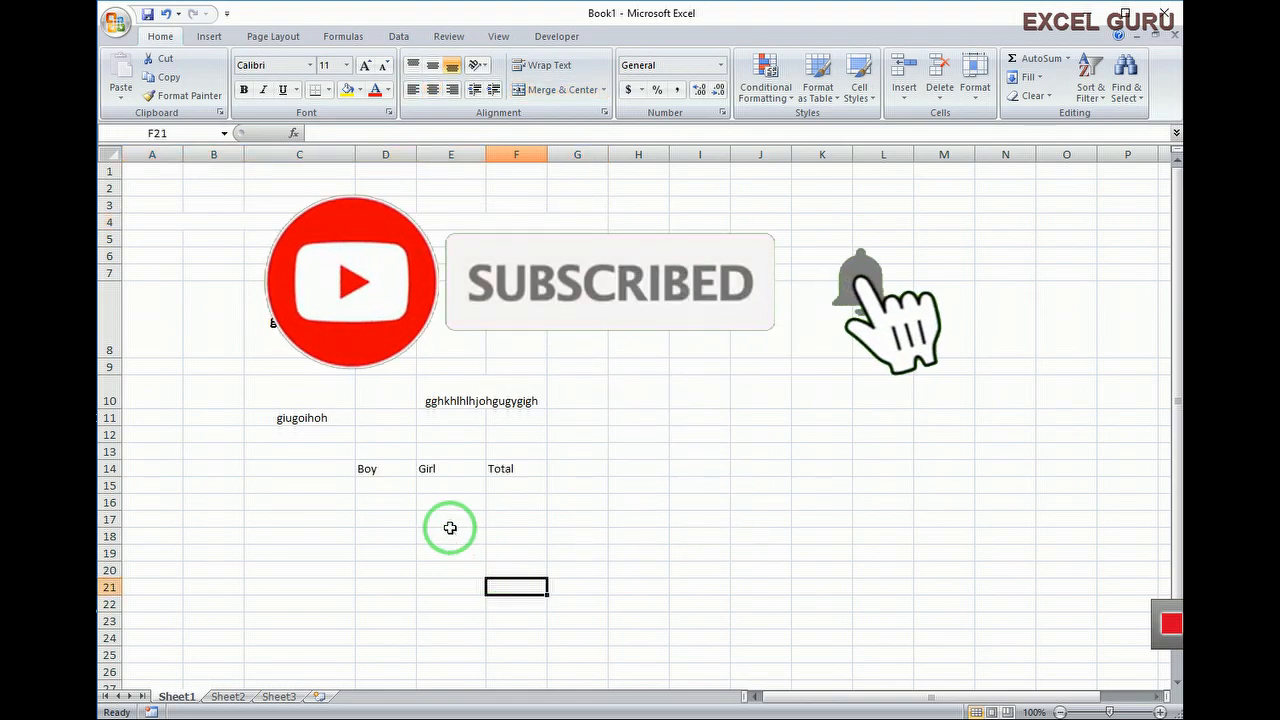
Merge and center D13:F13 above the Boy, Girl and Total headings.
left_click(585, 519)
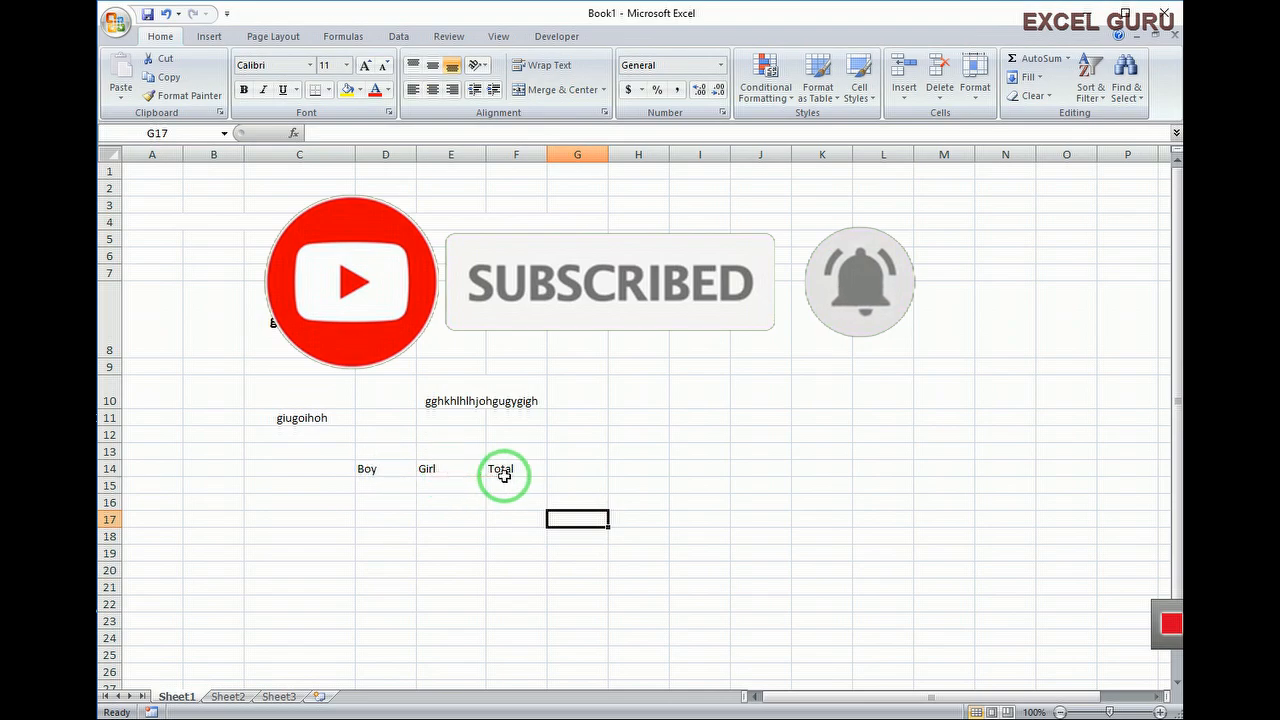
left_click(380, 452)
left_click_drag(380, 452, 491, 455)
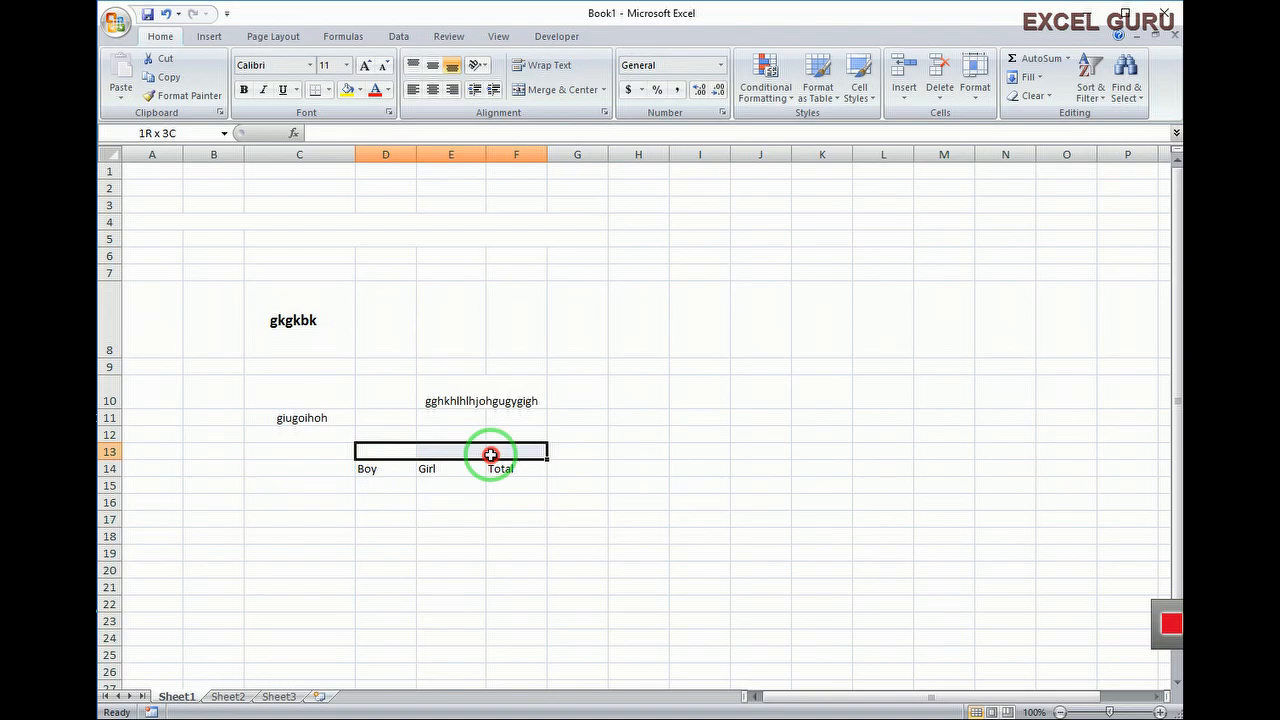
left_click(440, 518)
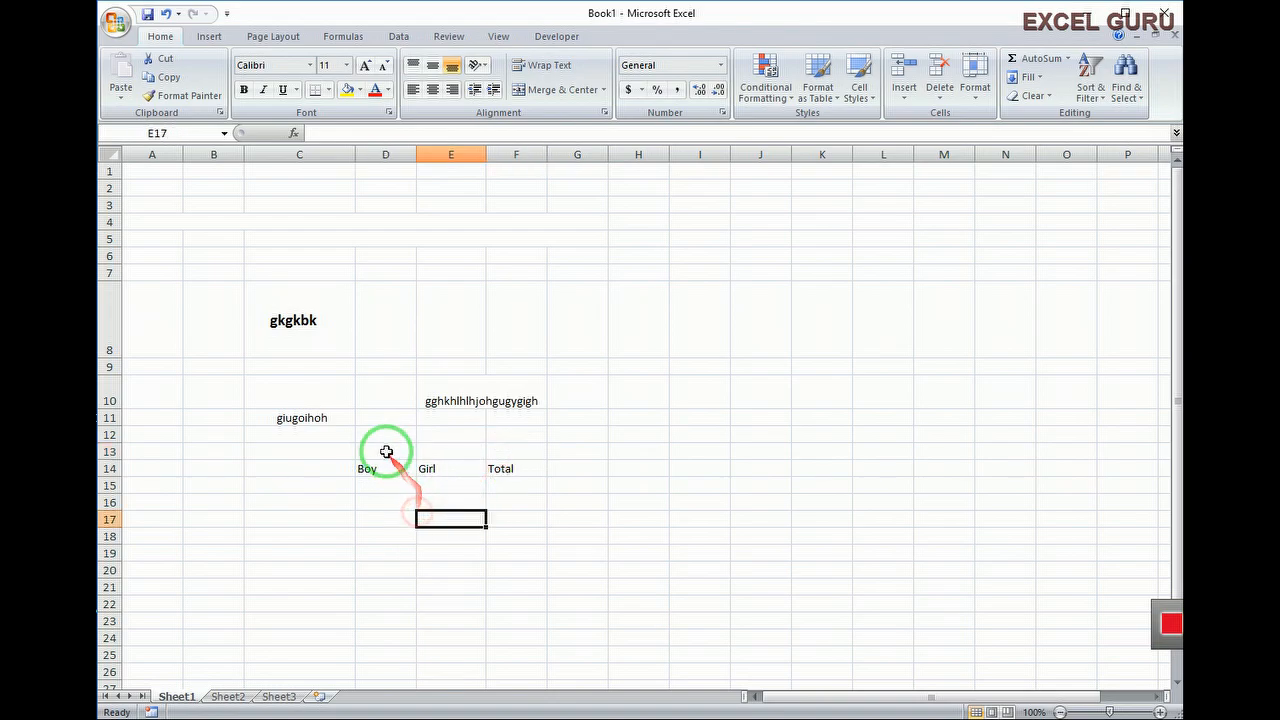
left_click(385, 452)
left_click_drag(415, 451, 496, 450)
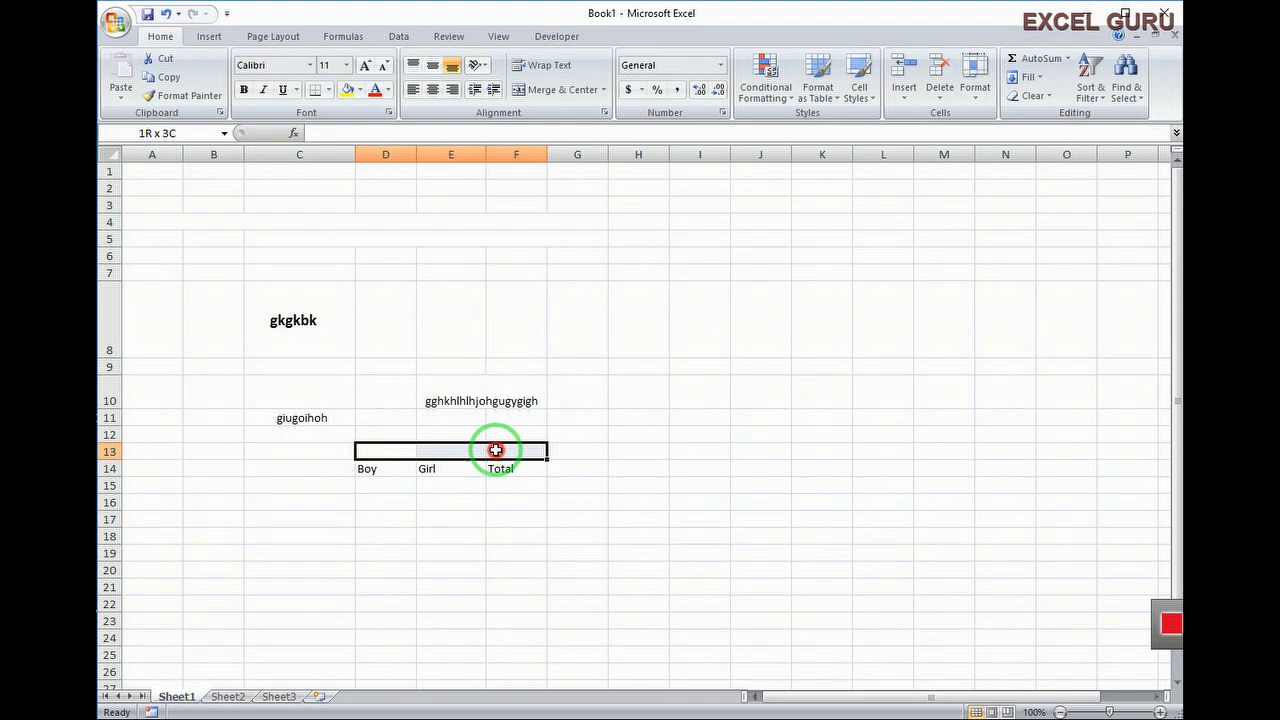
left_click(554, 92)
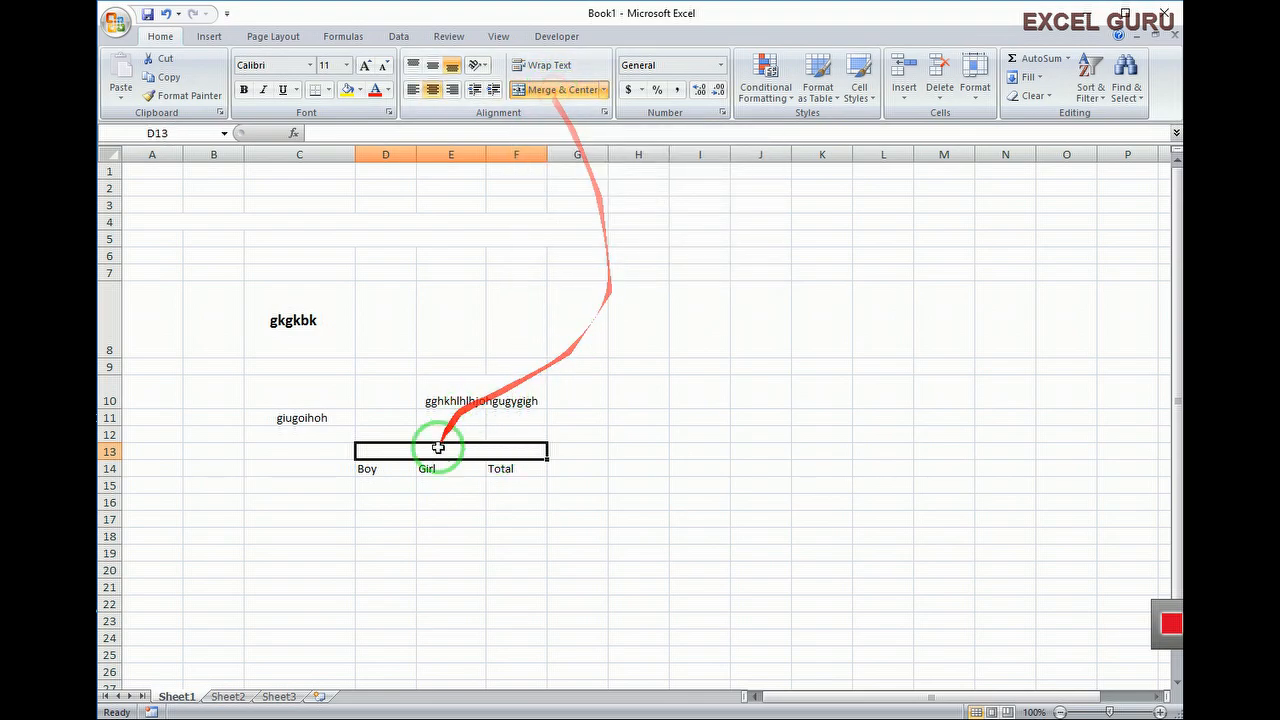
Check the three separate heading cells in row 14, and enter "total" in the merged cell D13:F13.
left_click(378, 466)
left_click(476, 466)
left_click(504, 465)
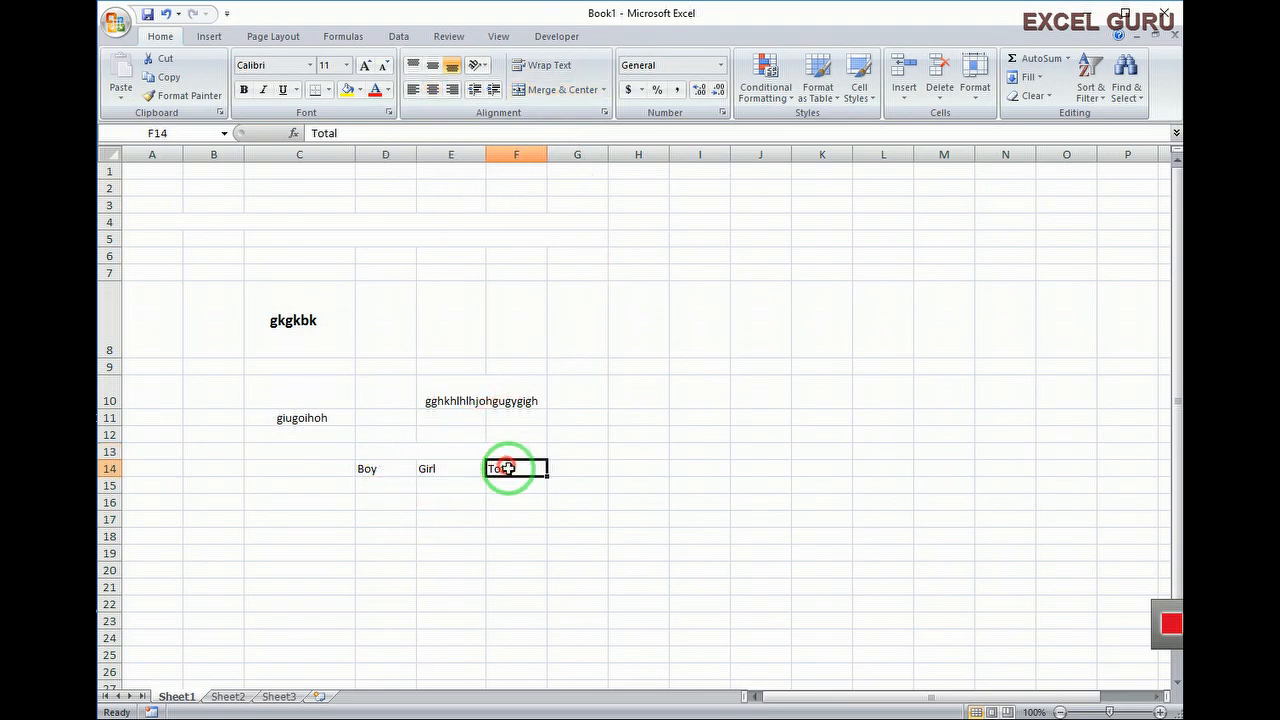
left_click(393, 450)
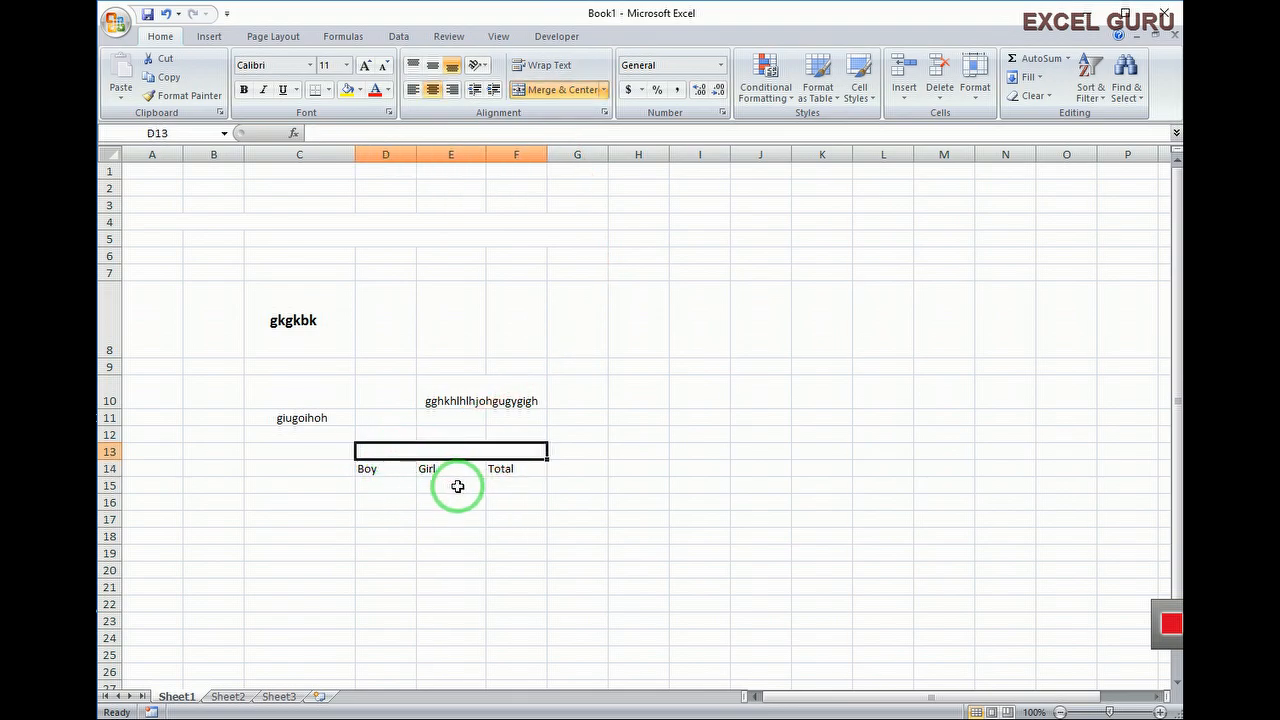
type("total")
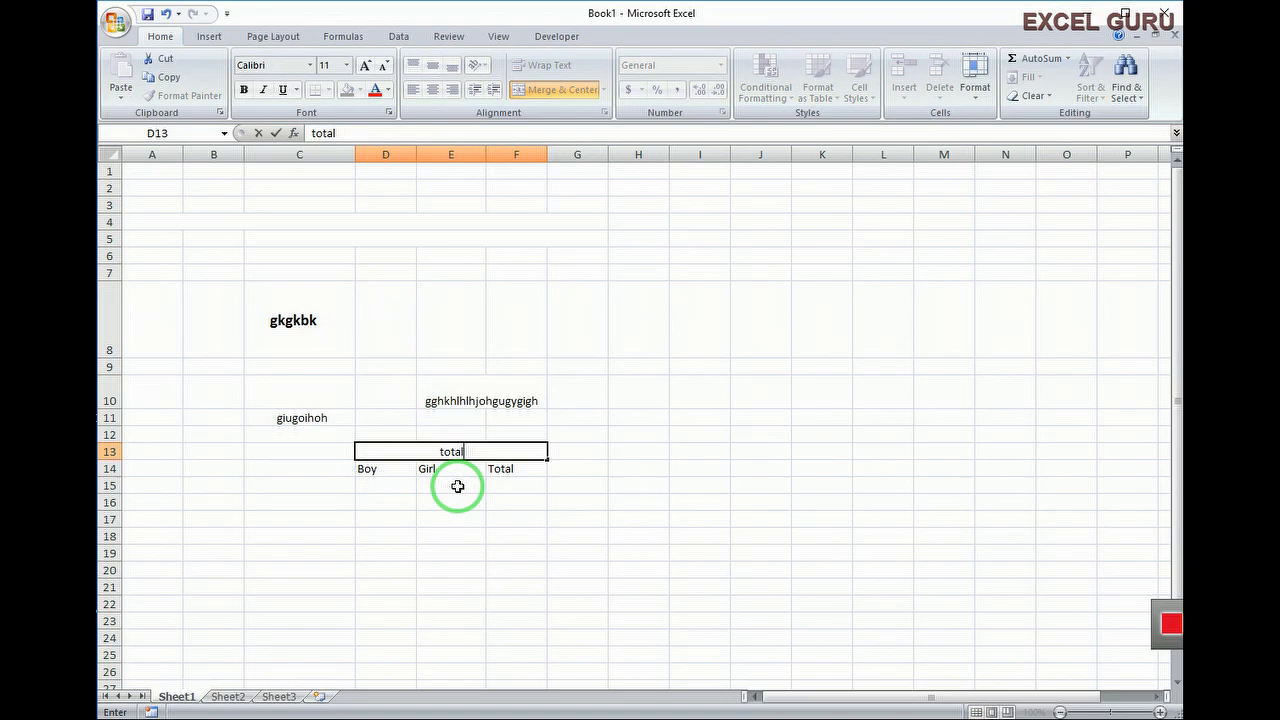
left_click(645, 602)
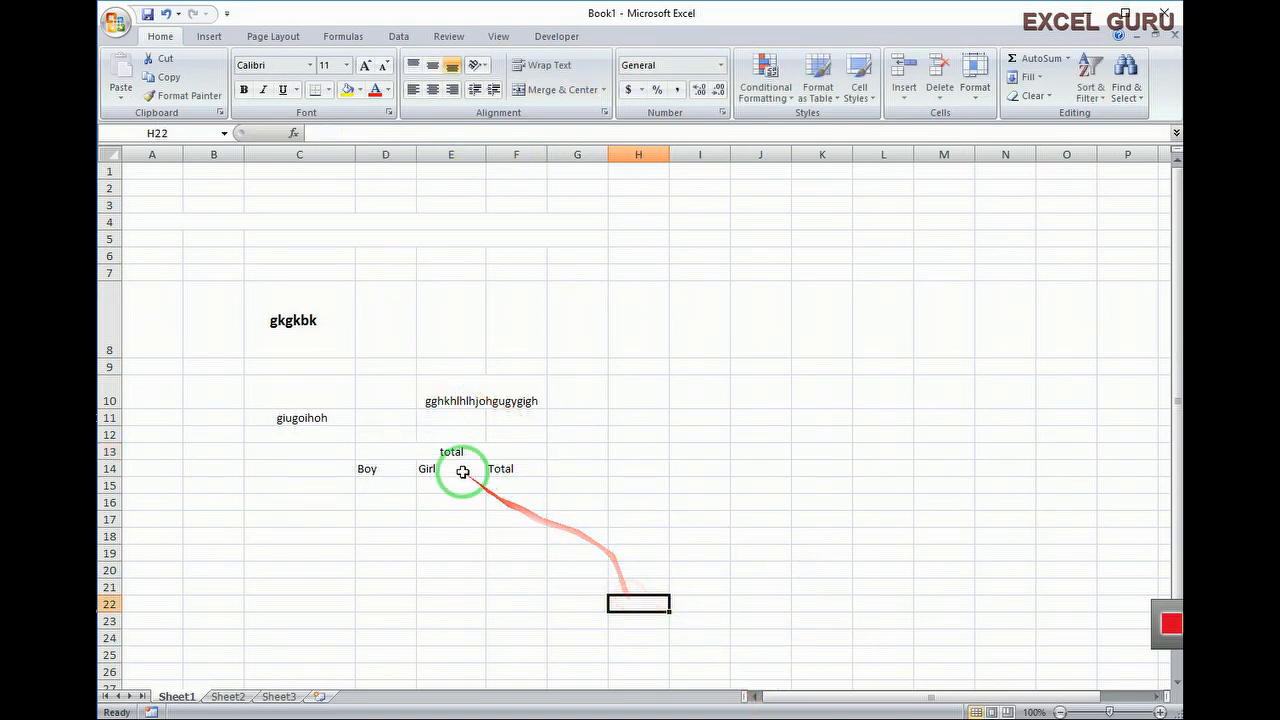
Apply All Borders to the small table in D13:F14.
left_click(446, 455)
left_click_drag(447, 454, 449, 467)
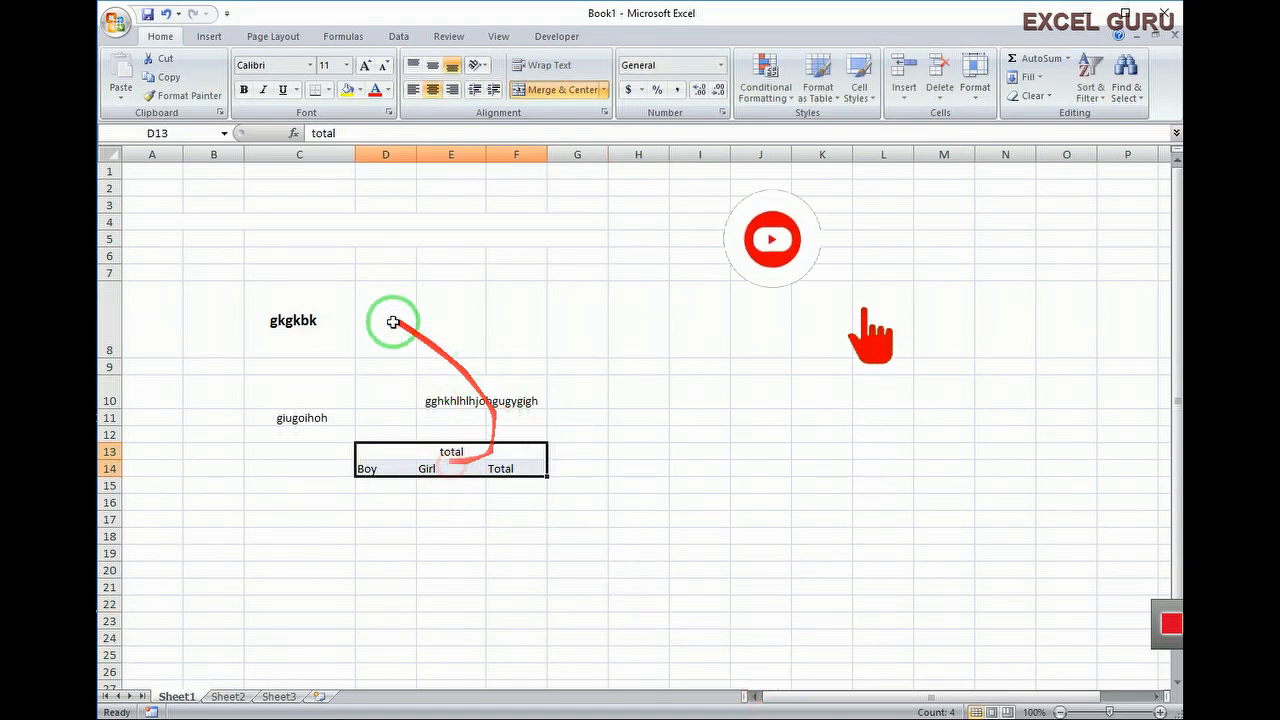
left_click(330, 95)
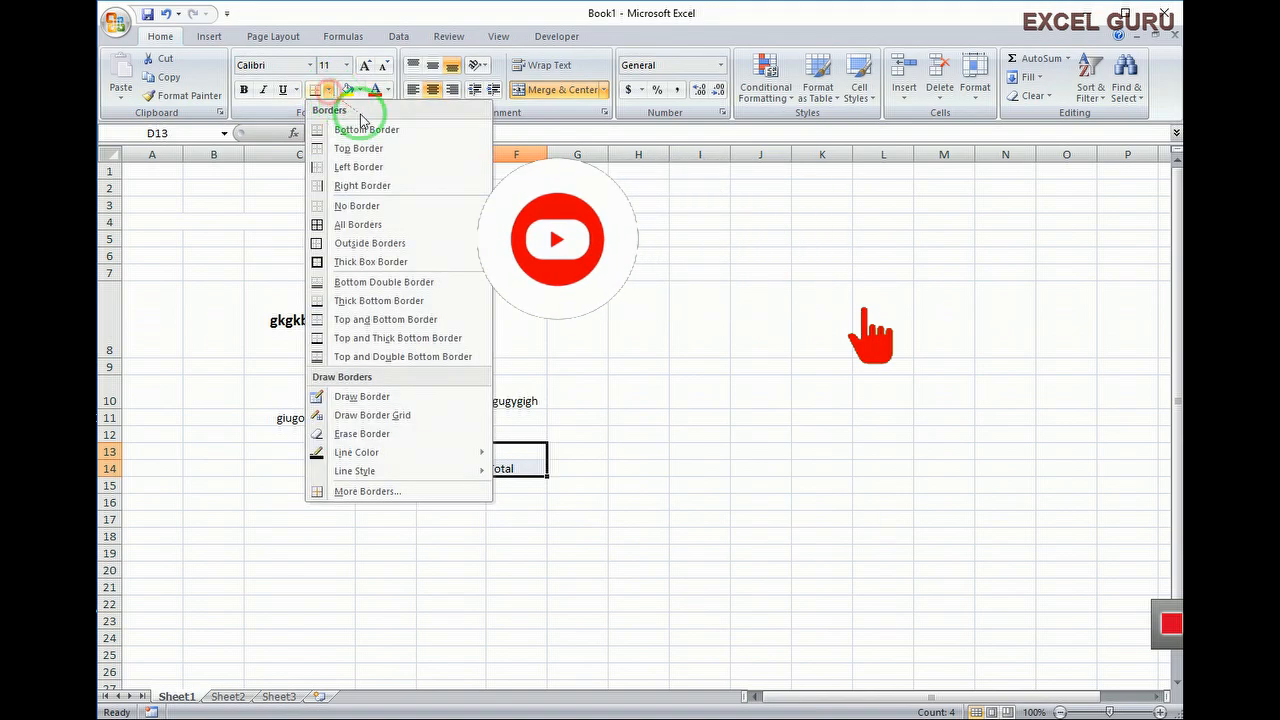
left_click(320, 224)
left_click_drag(690, 497, 702, 487)
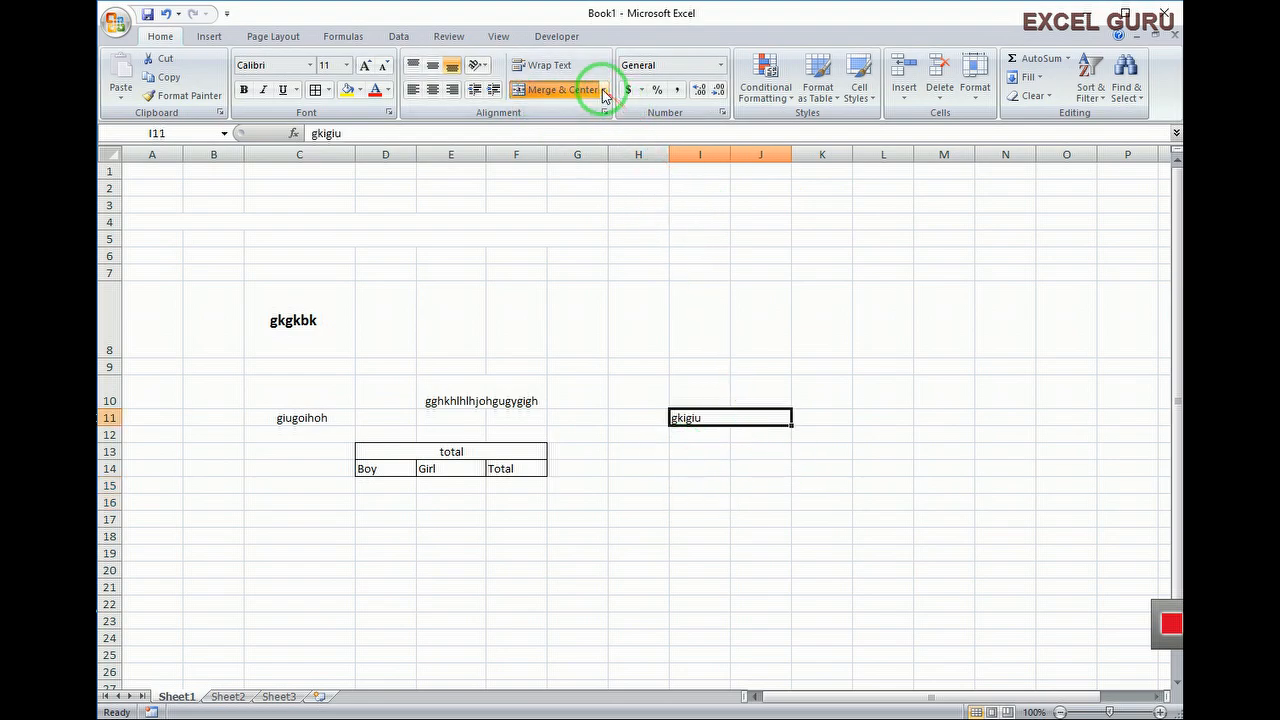
Merge H13:J17 using the Merge Cells option and enter "ugughu" in the merged block.
left_click(603, 91)
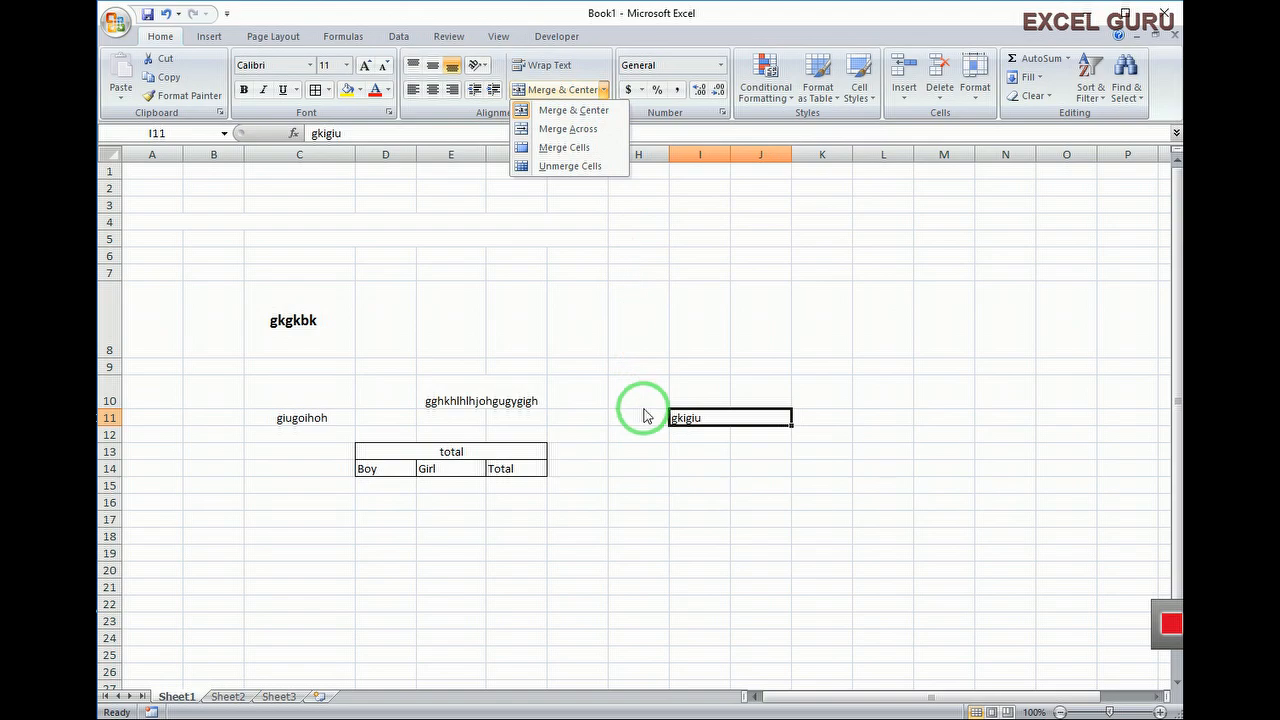
left_click(651, 451)
left_click_drag(651, 451, 768, 518)
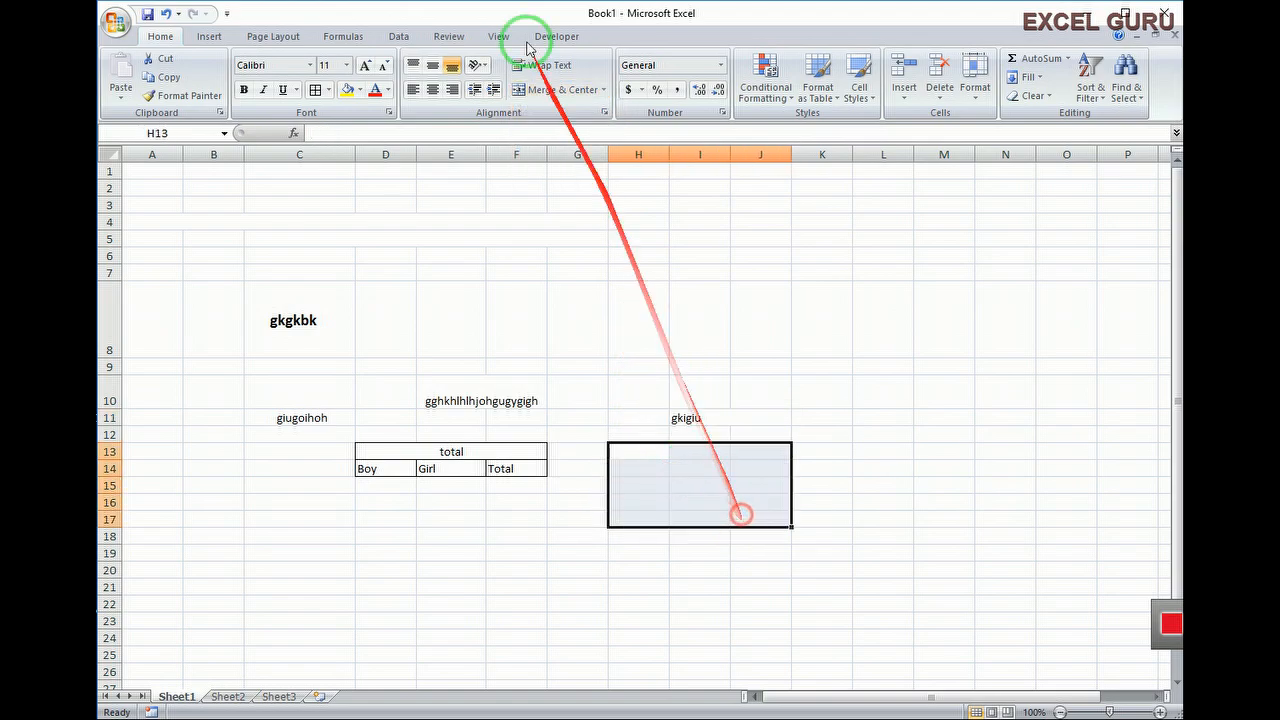
left_click(603, 89)
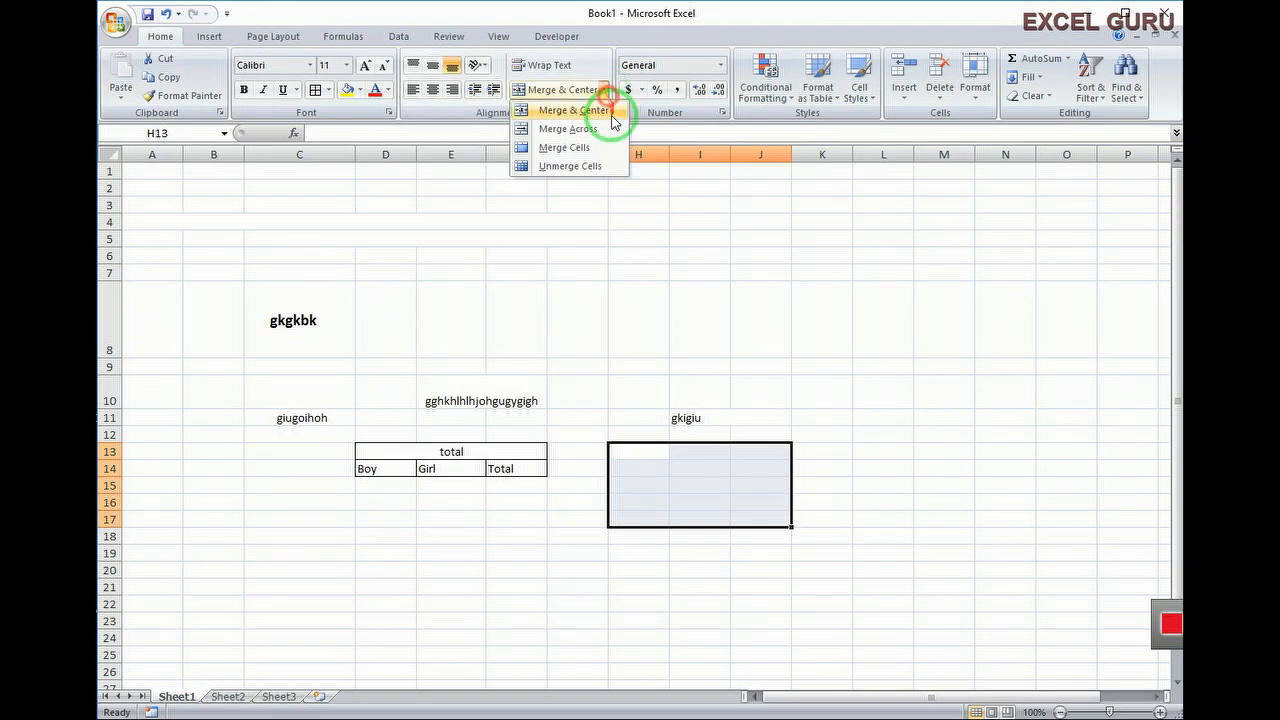
left_click(568, 148)
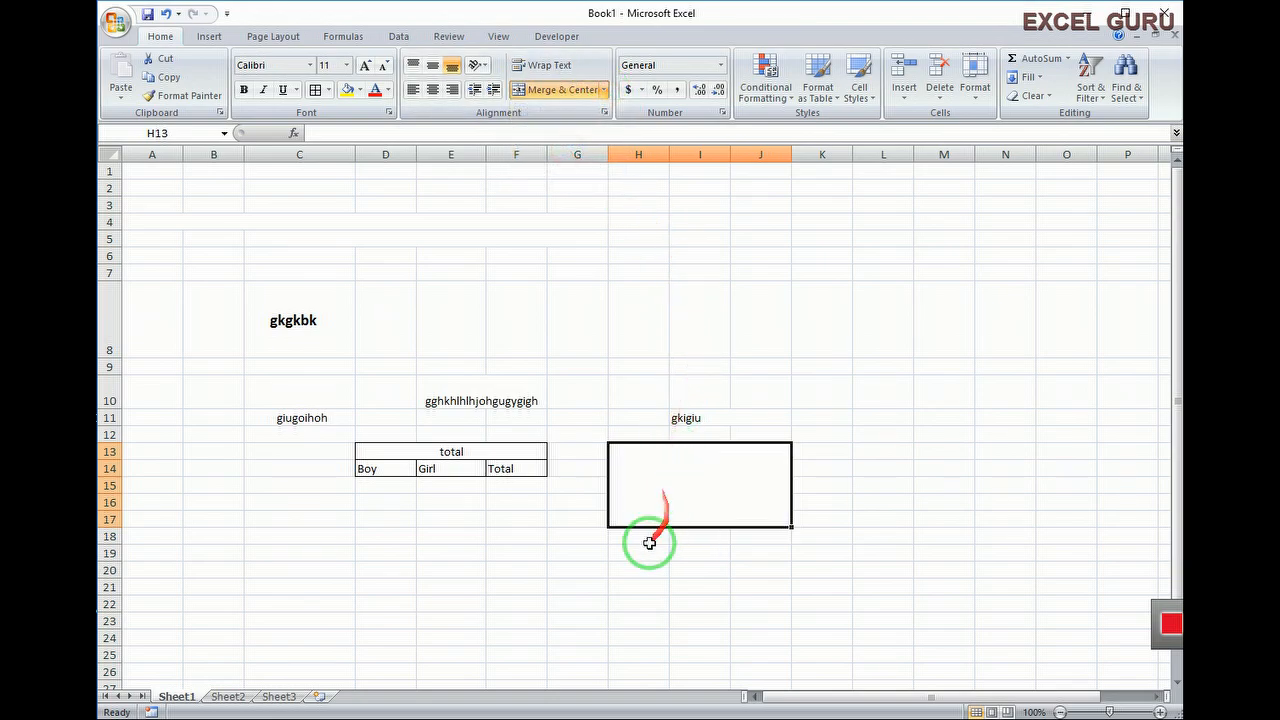
type("ugughu")
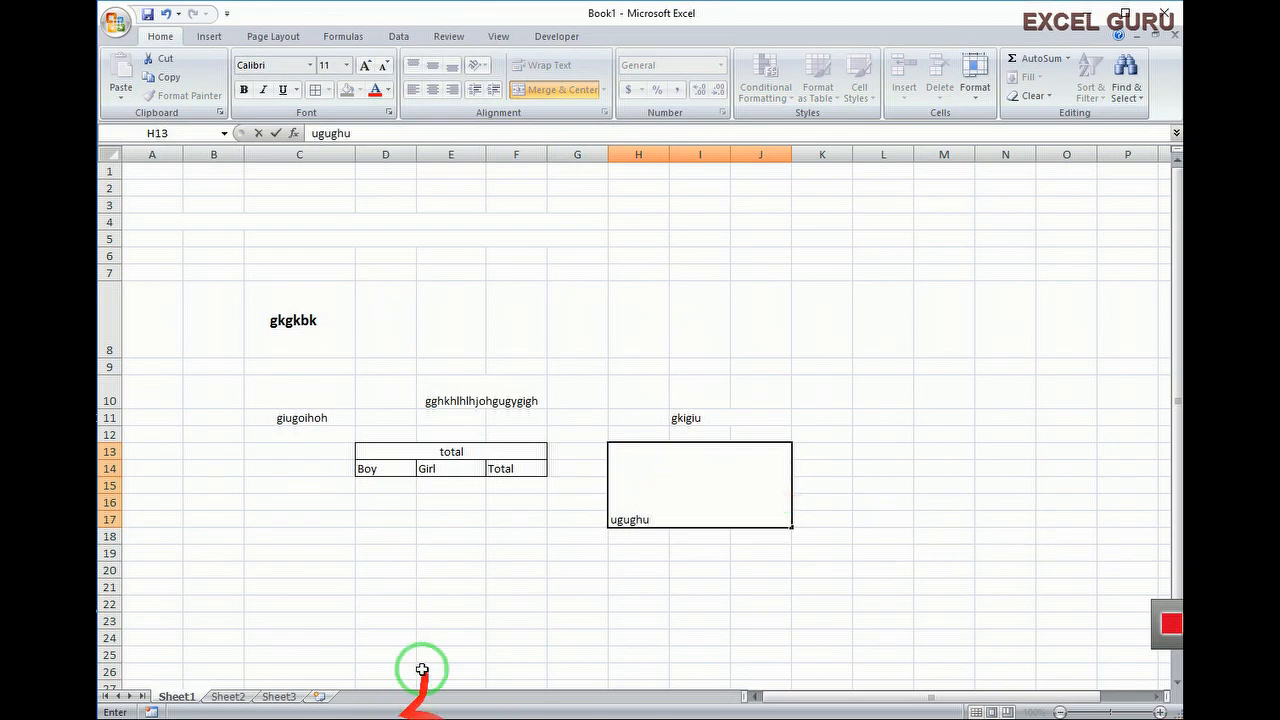
Unmerge the H13:J17 block and merge it again with Merge & Center.
left_click(597, 91)
left_click(603, 90)
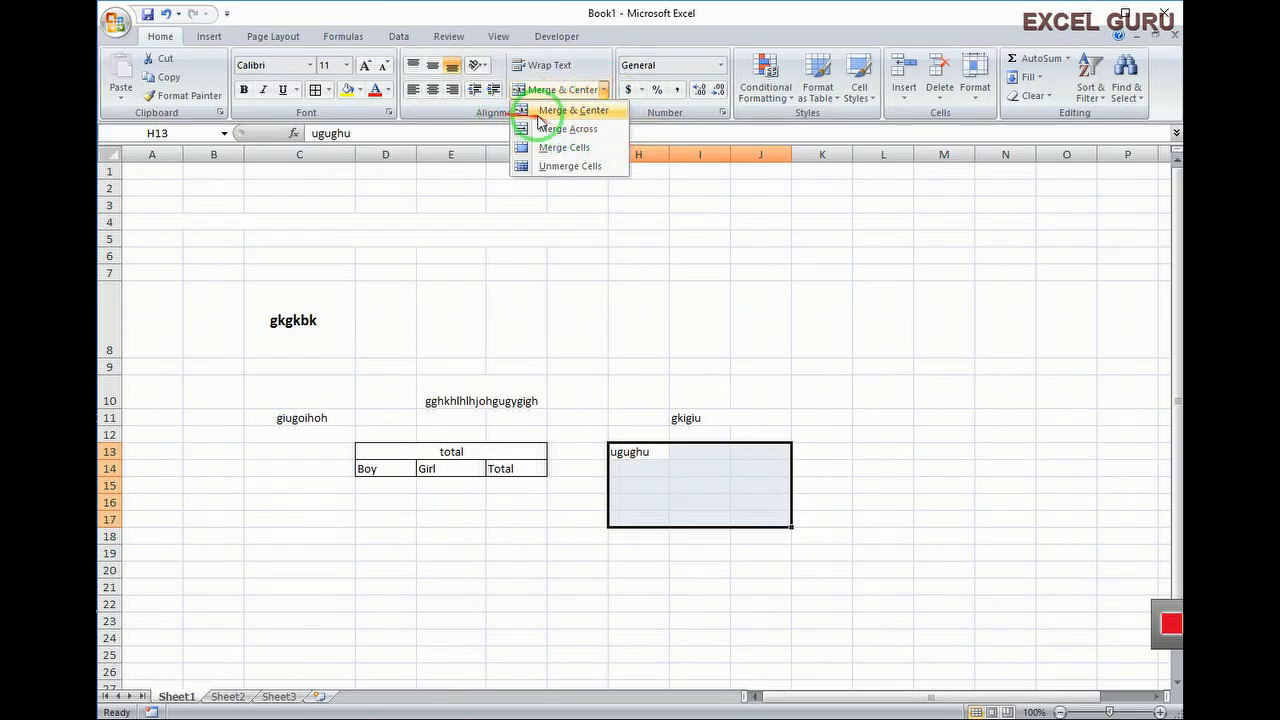
left_click(570, 112)
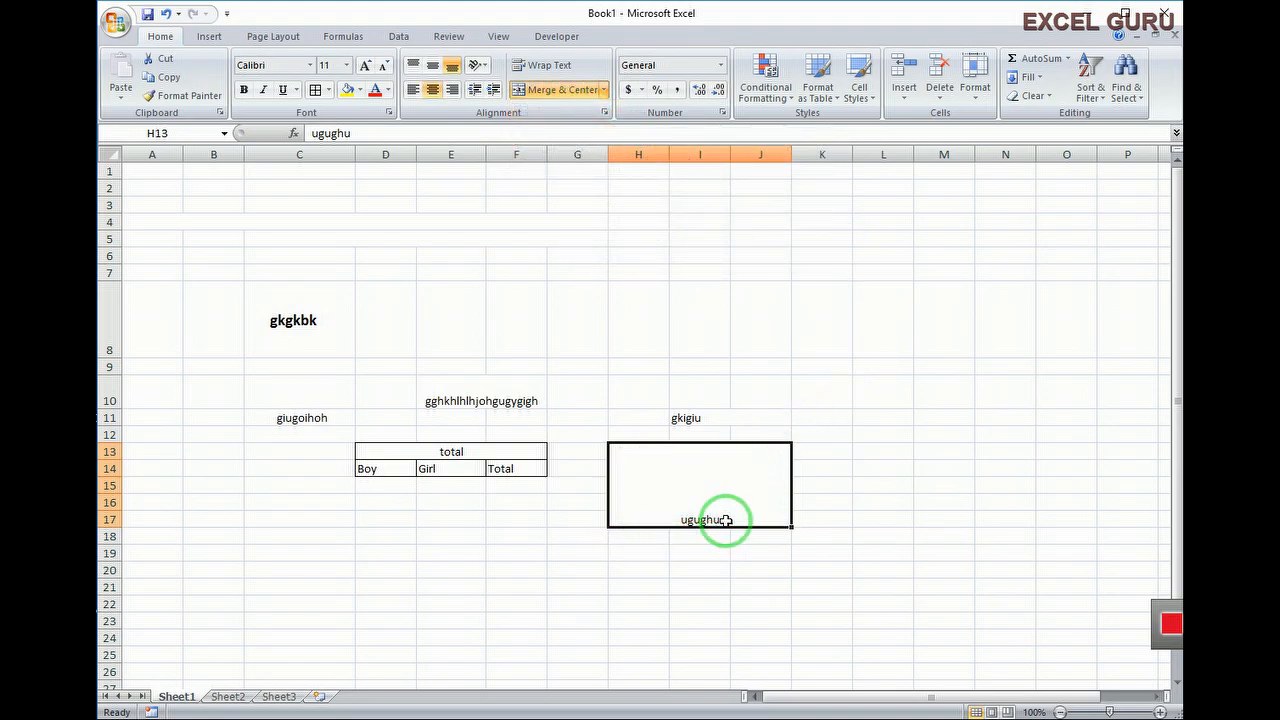
Split the merged H13:J17 block back into separate cells and check individual cells in it.
left_click(603, 90)
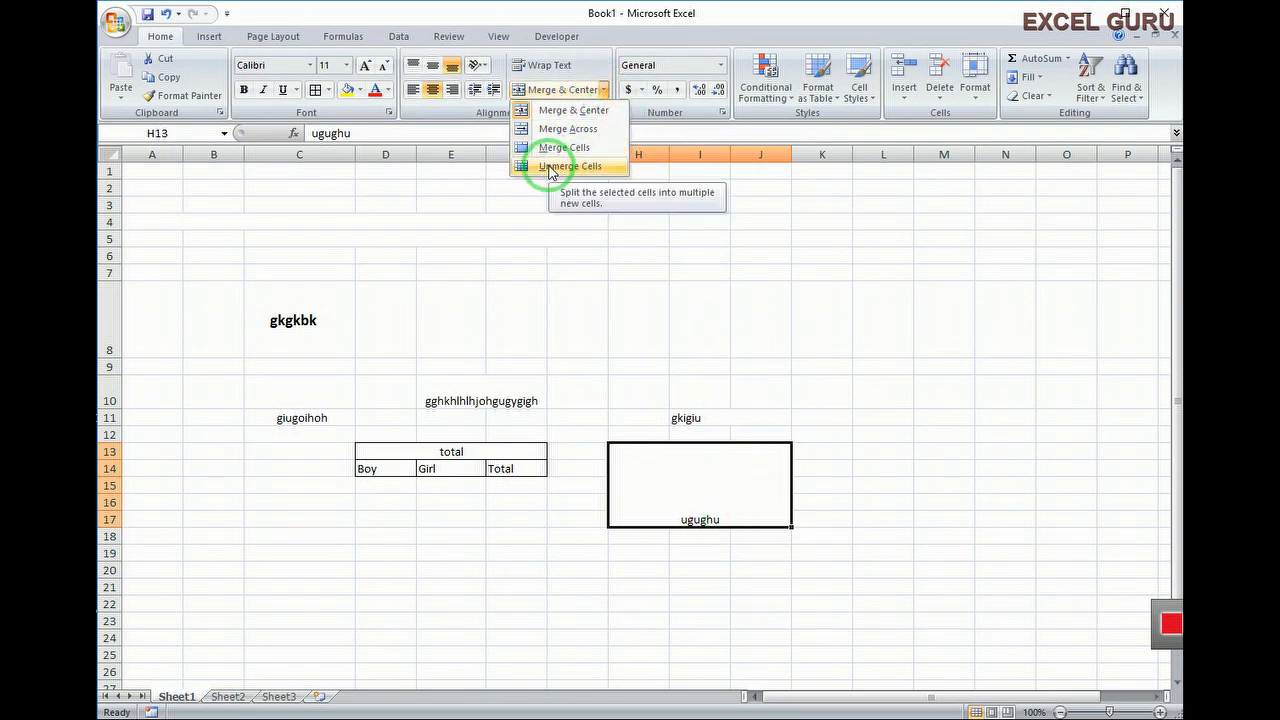
left_click(686, 484)
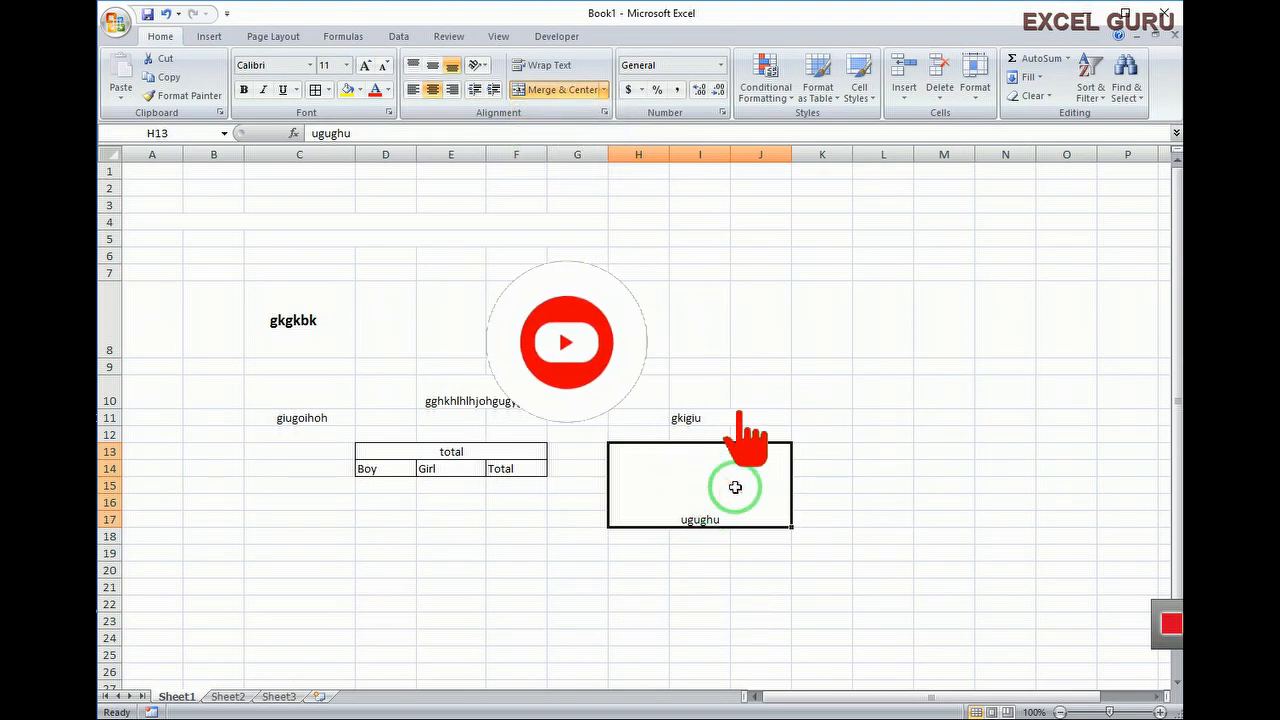
left_click(549, 90)
left_click(646, 451)
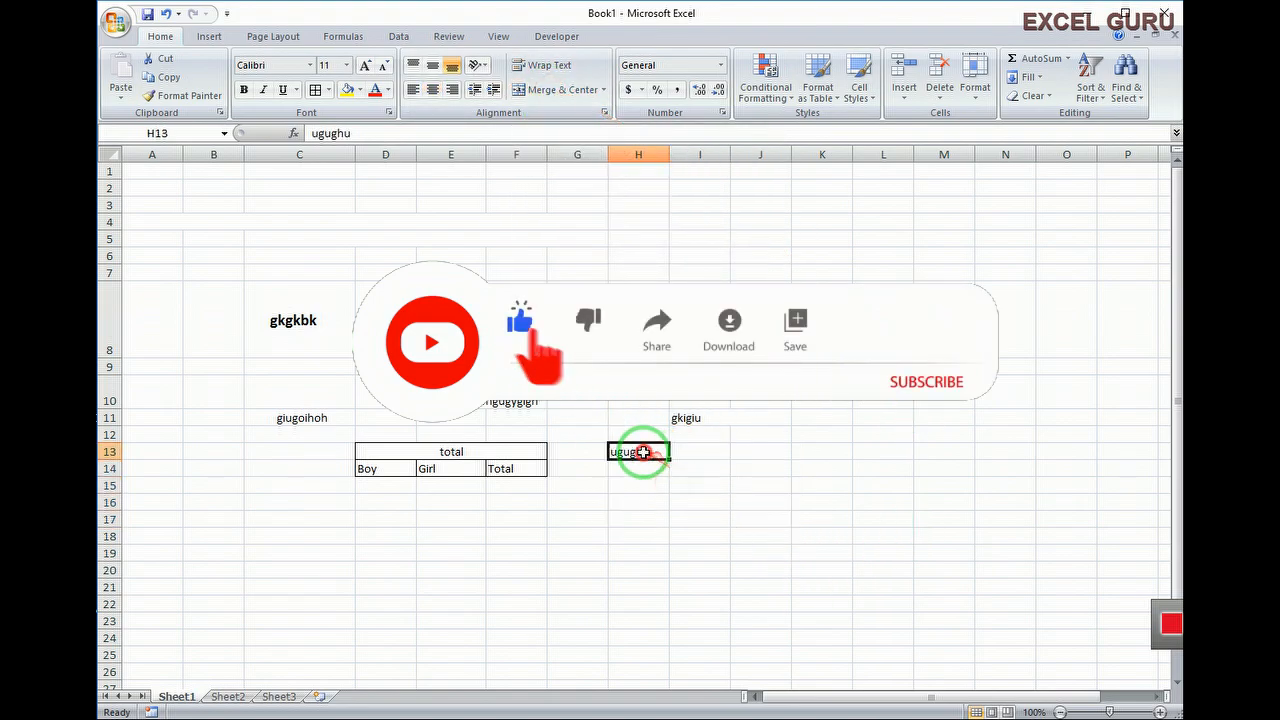
left_click(675, 512)
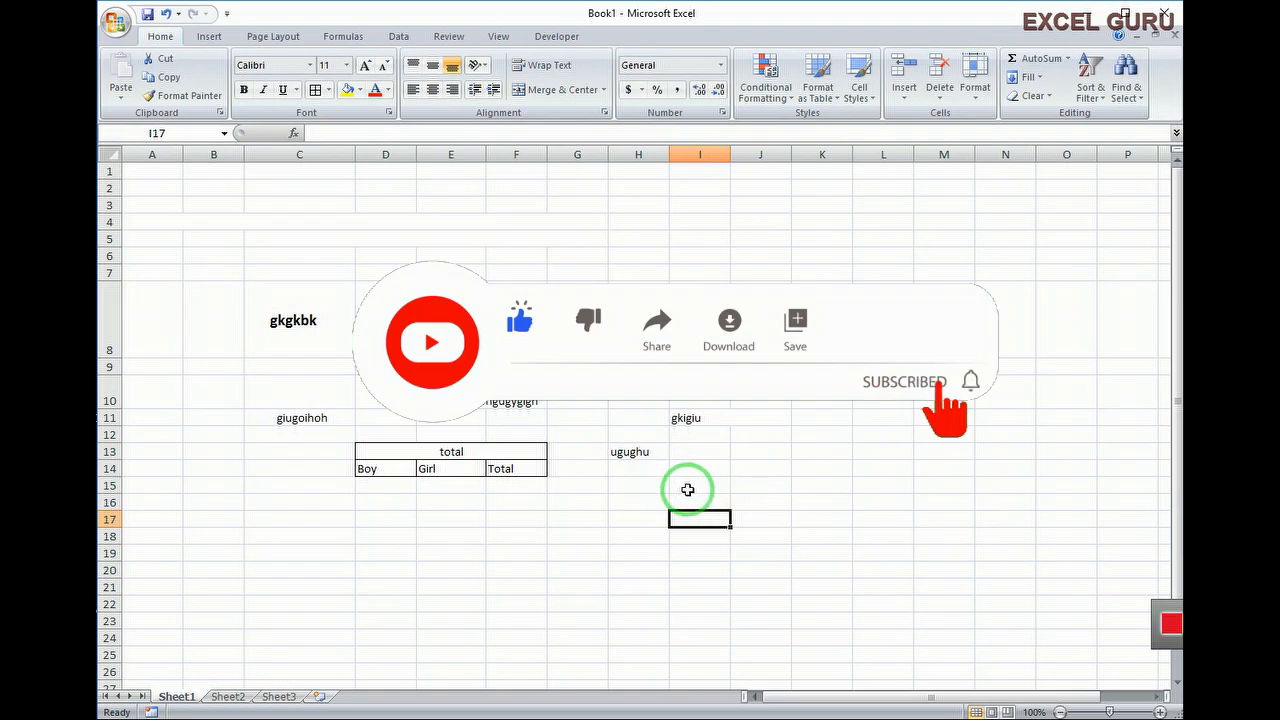
Unmerge the merged cell A4:G4 using the Unmerge Cells option.
left_click(292, 245)
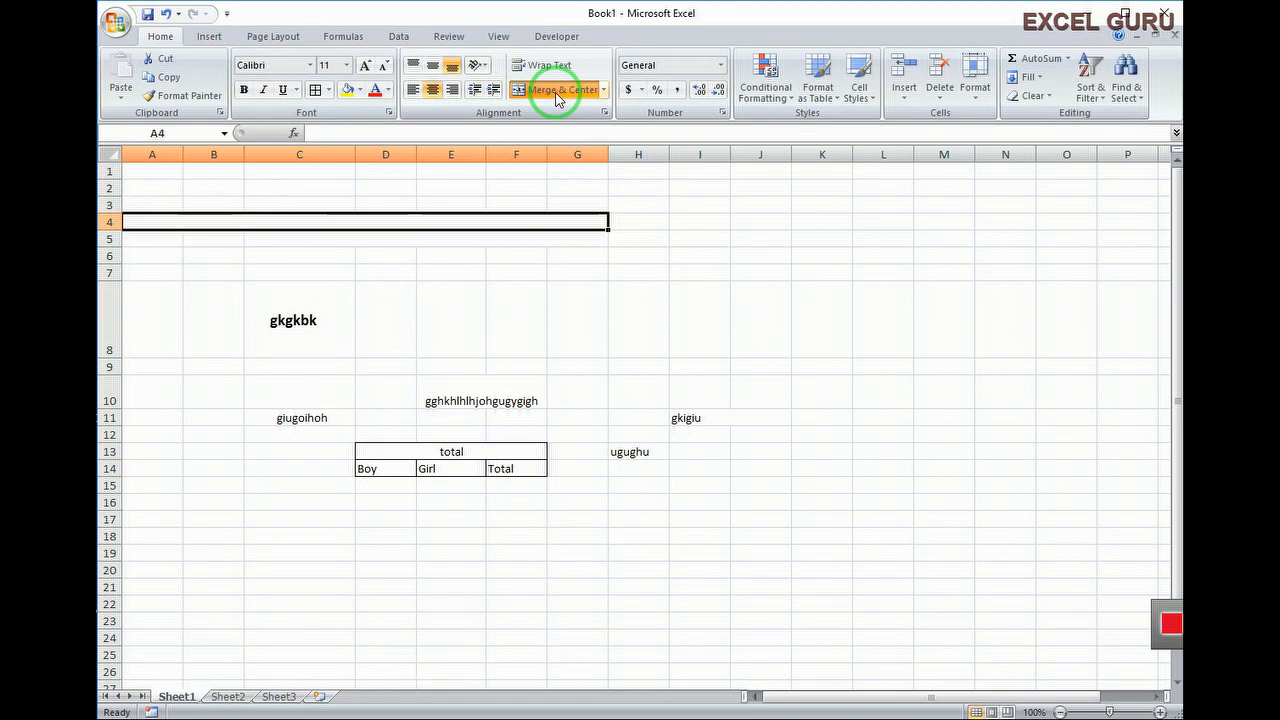
left_click(595, 91)
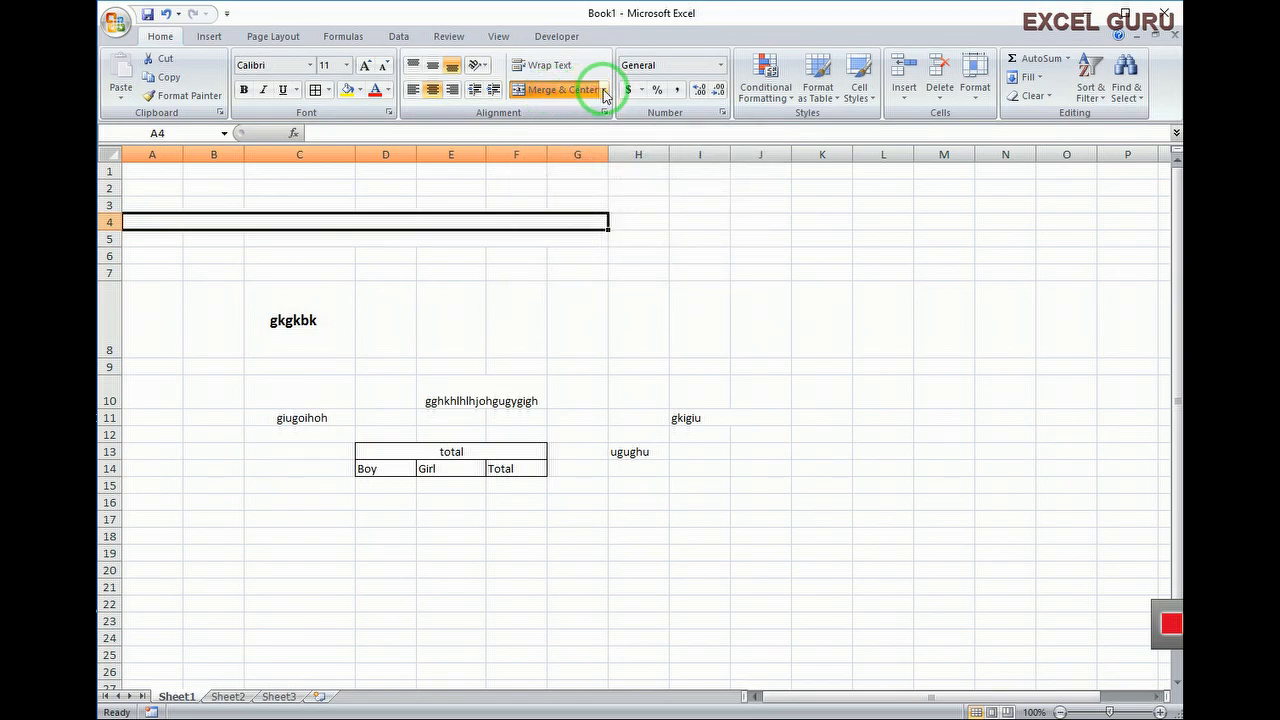
left_click(604, 91)
left_click(563, 166)
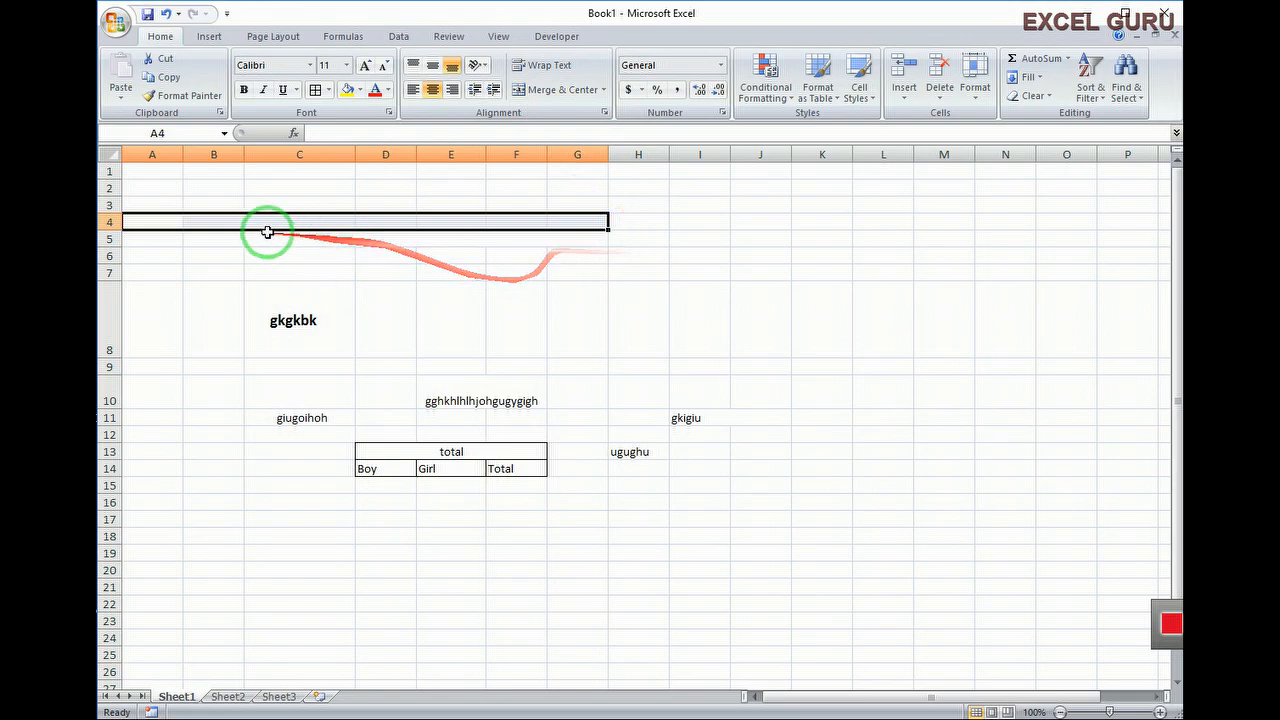
Select the row 4 cells one after another from A4 to H4 to check that they are separate.
left_click_drag(267, 233, 281, 221)
left_click(158, 218)
left_click(222, 226)
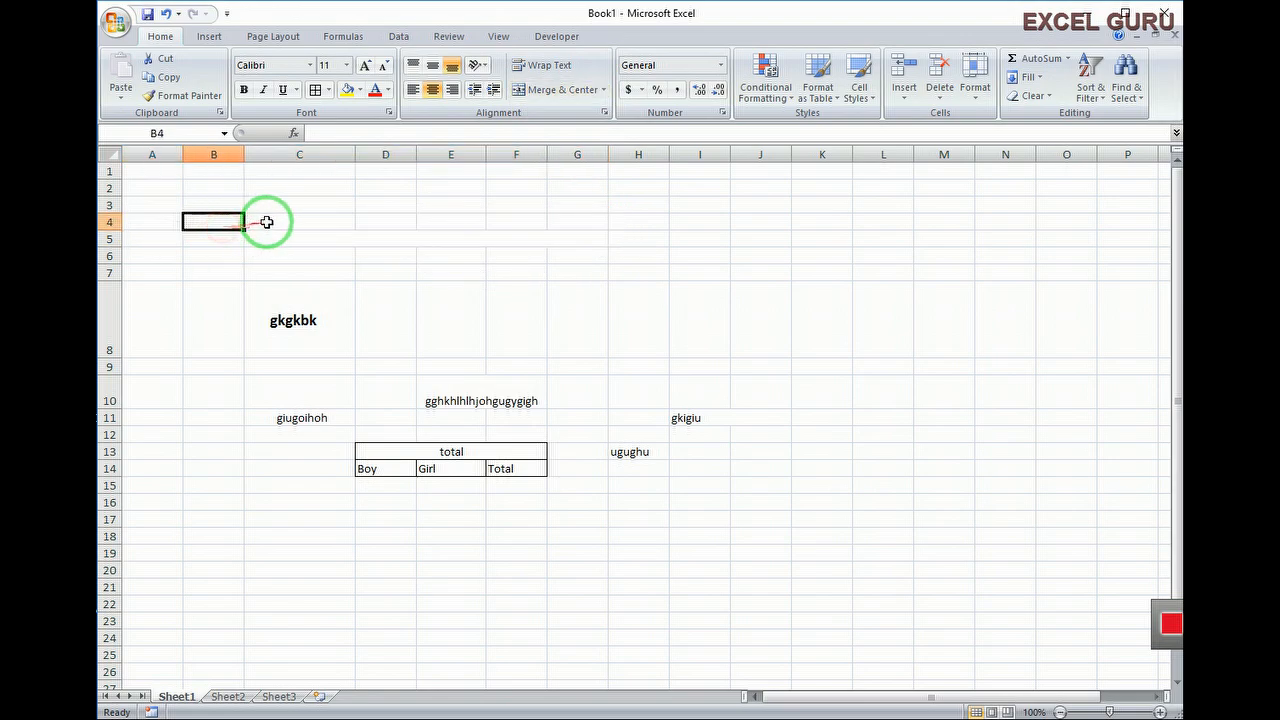
left_click(277, 223)
left_click_drag(385, 233, 402, 228)
left_click(461, 229)
left_click(497, 229)
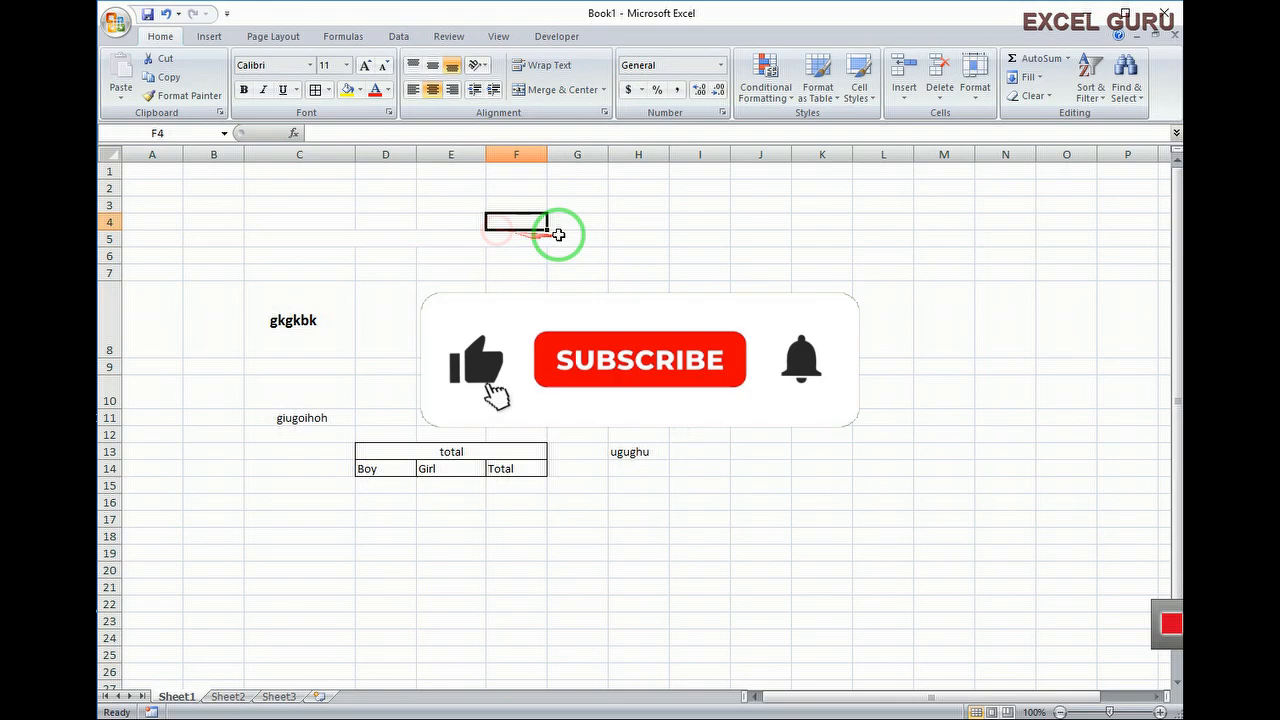
left_click(595, 224)
left_click(635, 224)
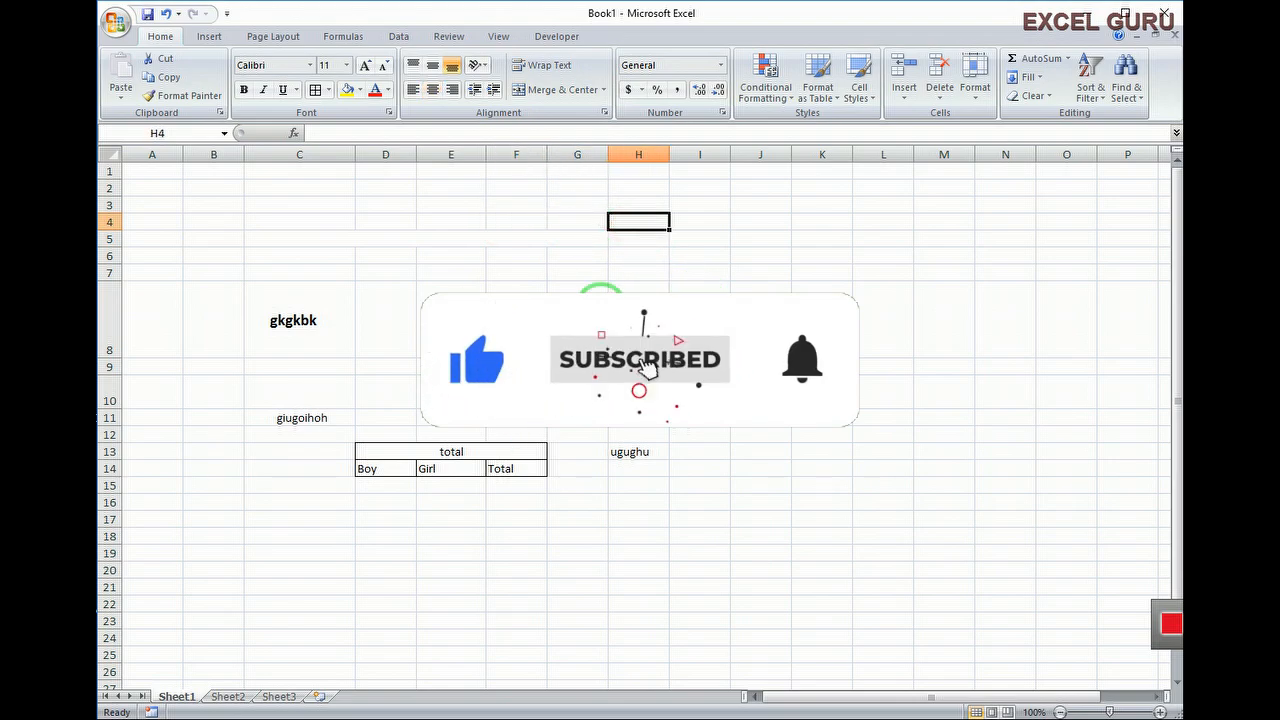